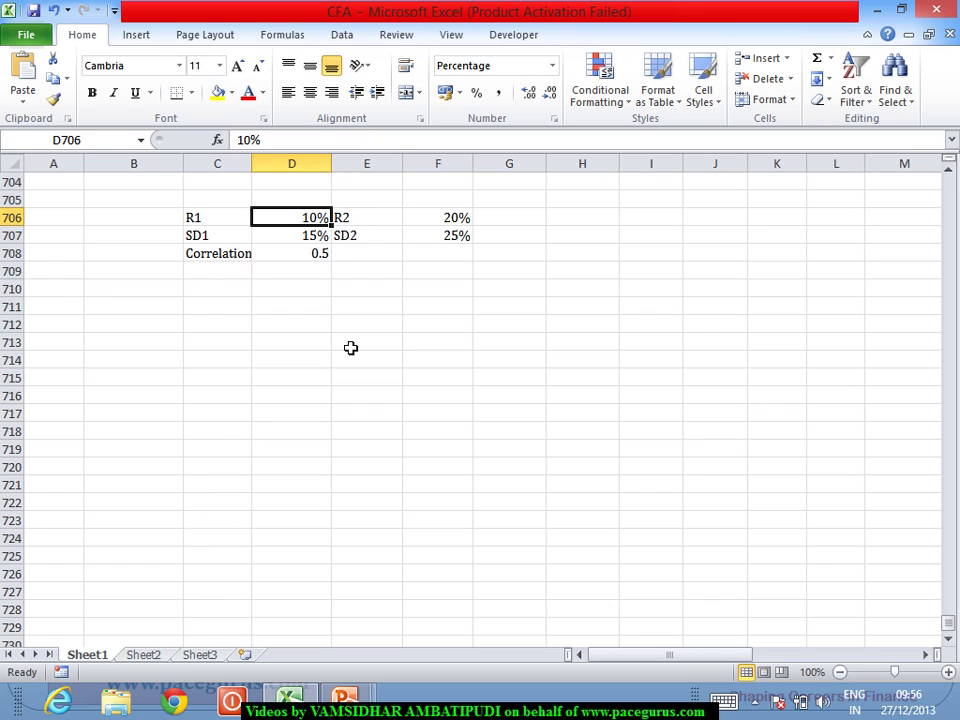
Examine the returns R1 and R2, the standard deviations SD1 and SD2, and the correlation of the two assets.
key(Right)
key(Right)
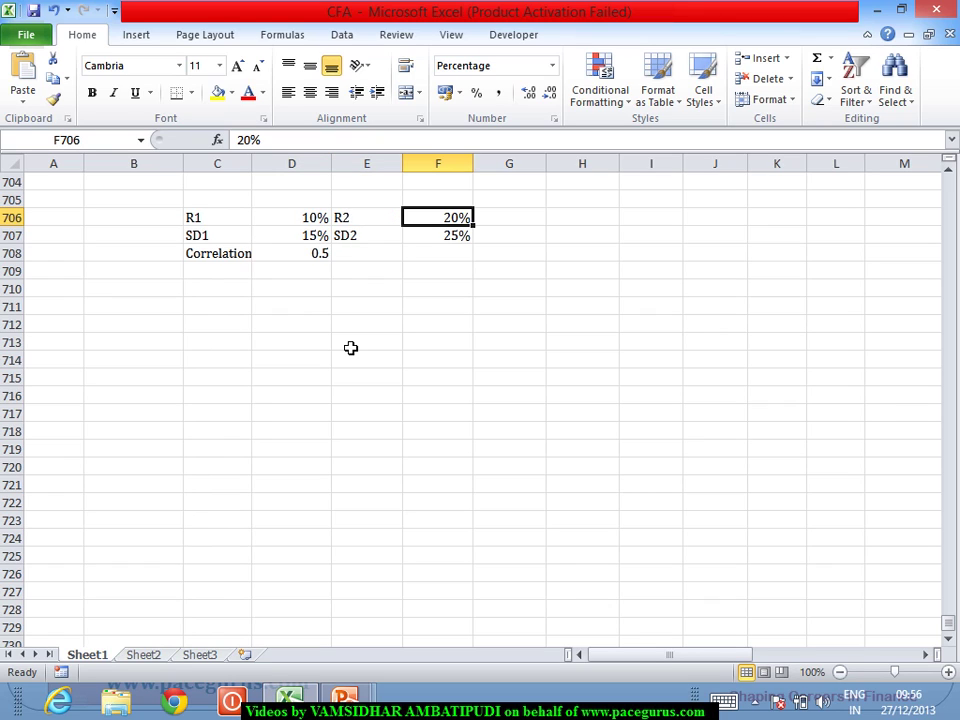
key(Left)
key(Left)
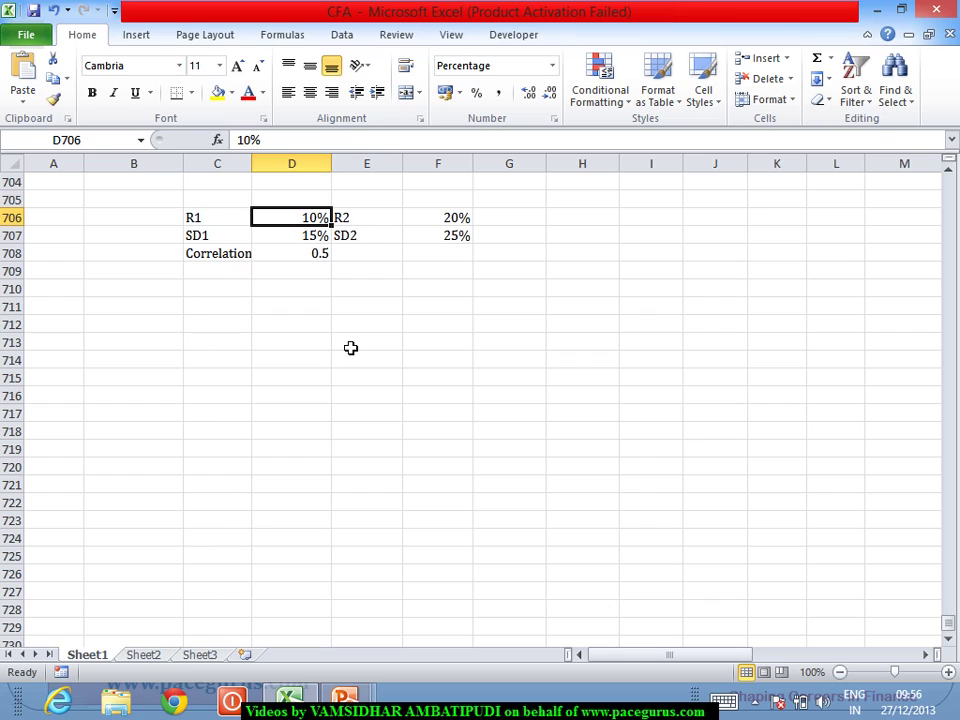
key(Right)
key(Right)
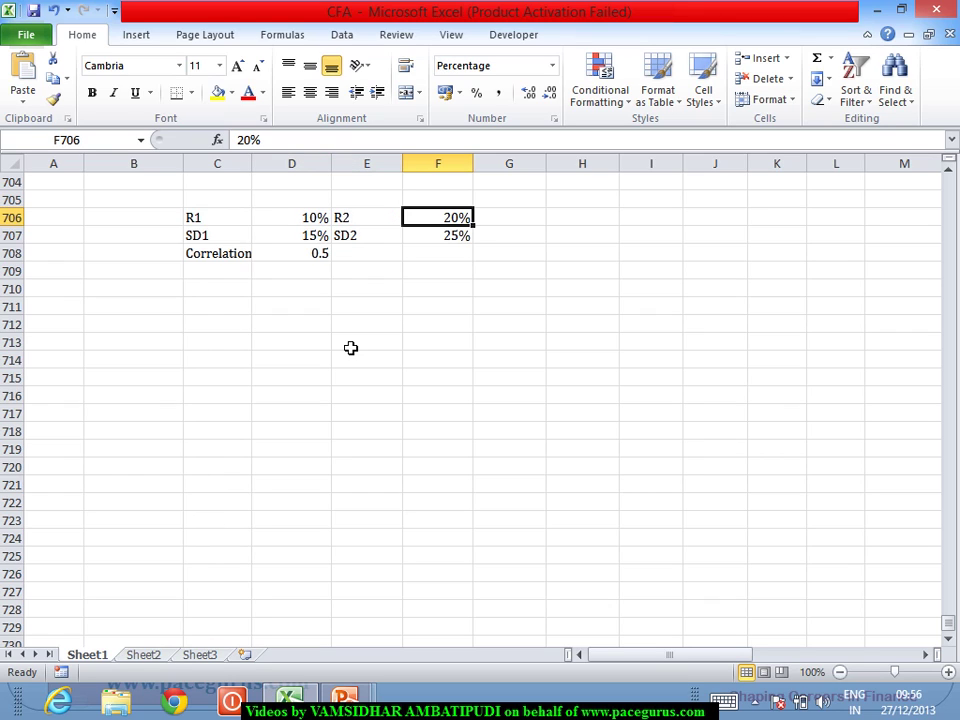
key(Left)
key(Left)
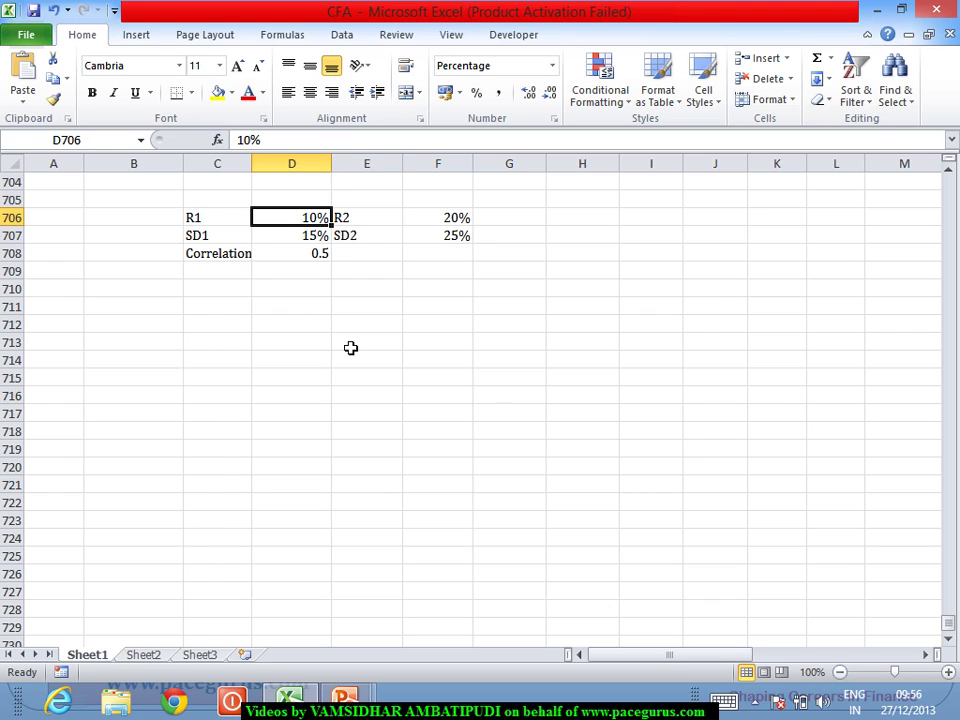
key(Down)
key(Right)
key(Right)
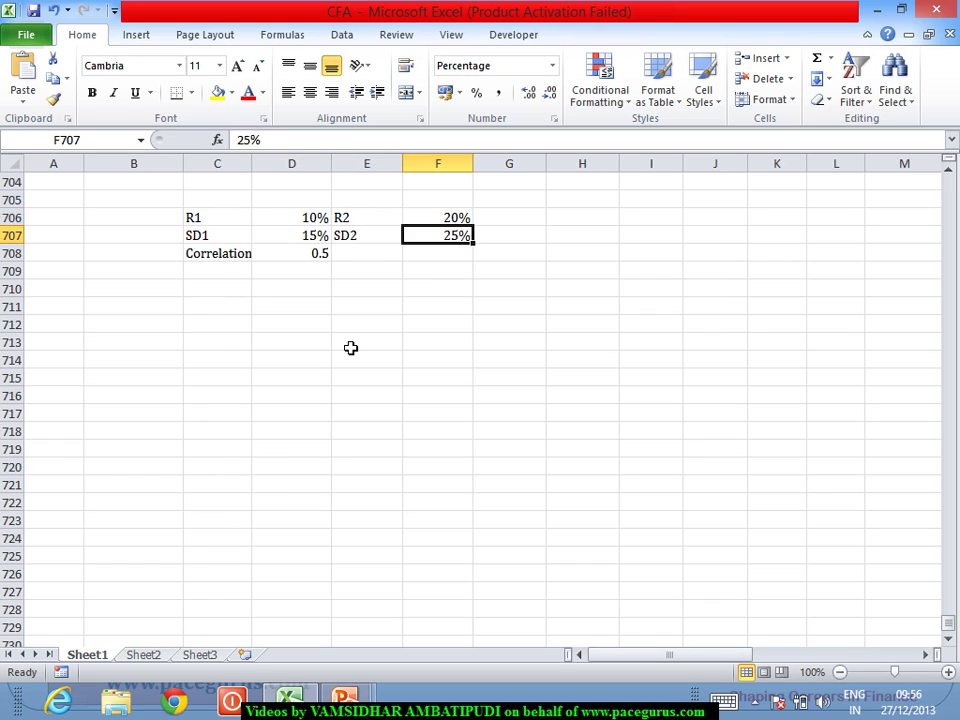
key(Left)
key(Left)
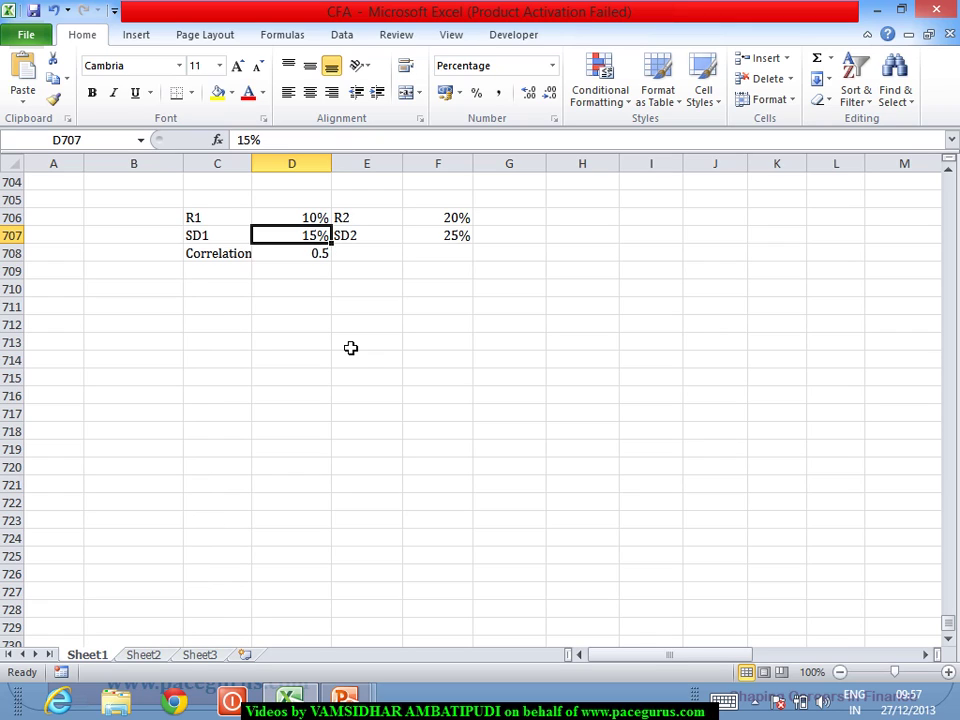
key(Right)
key(Right)
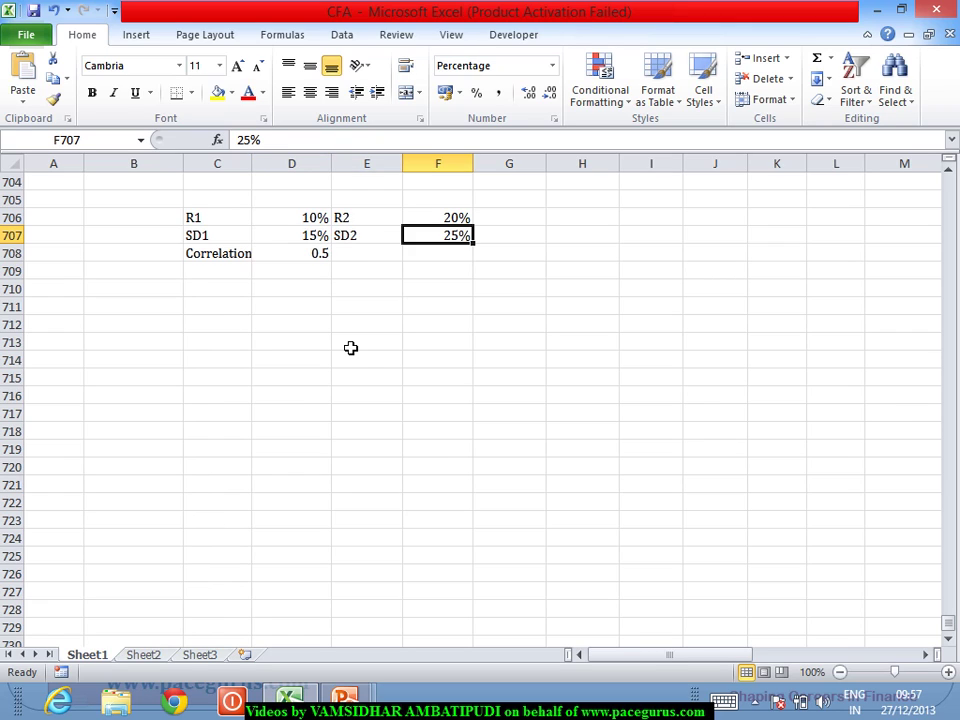
key(Down)
key(Left)
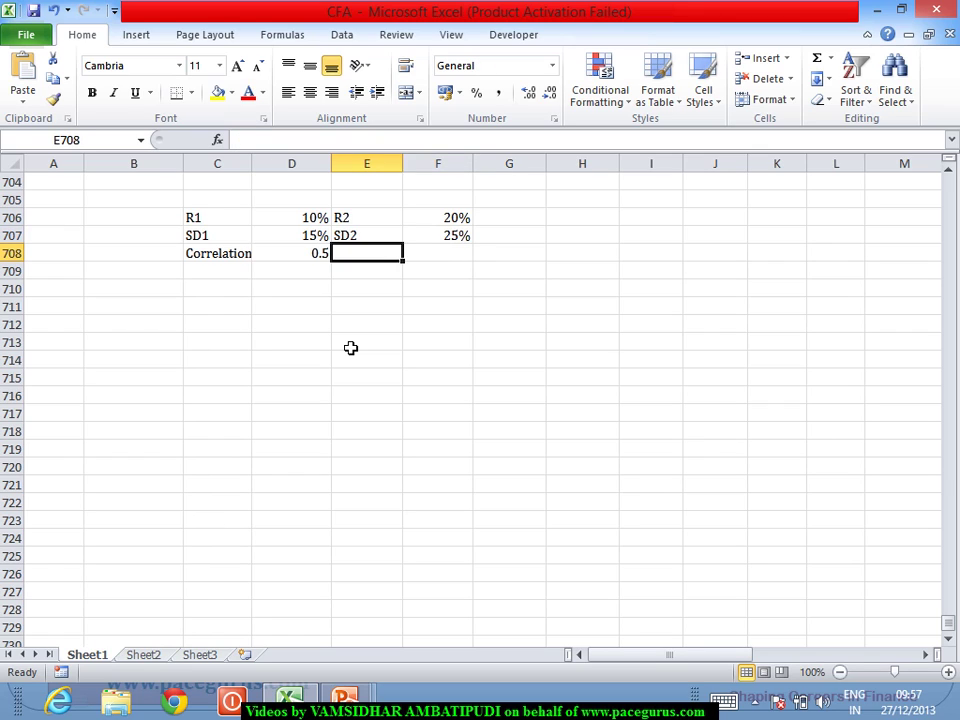
key(Left)
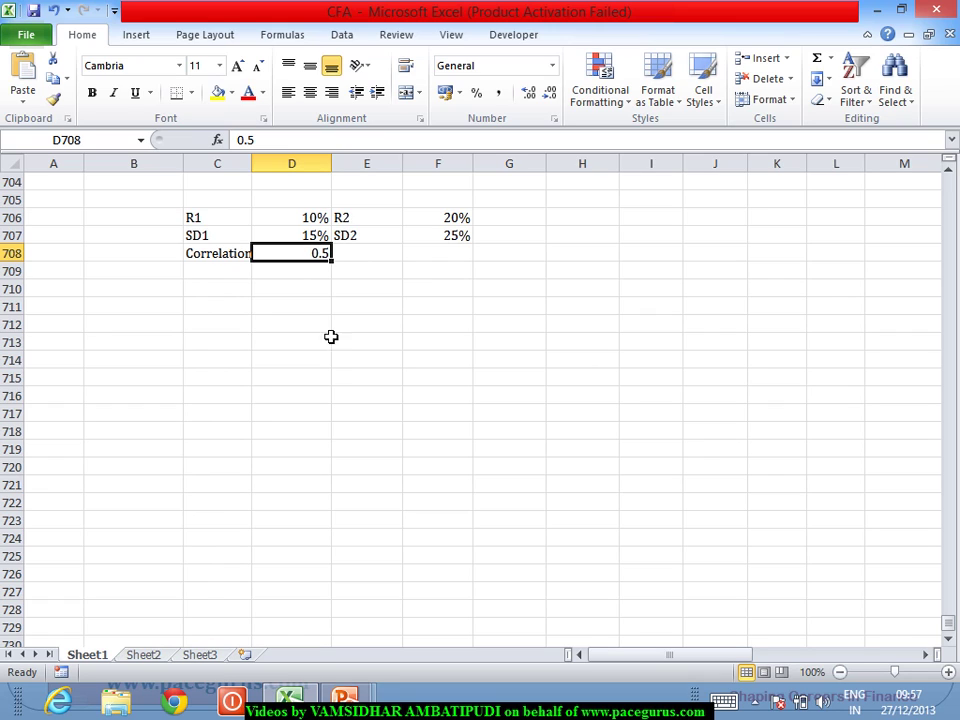
Label C709 "Covariance" and calculate it in D709 with the formula =D708*D707*F707.
click(220, 271)
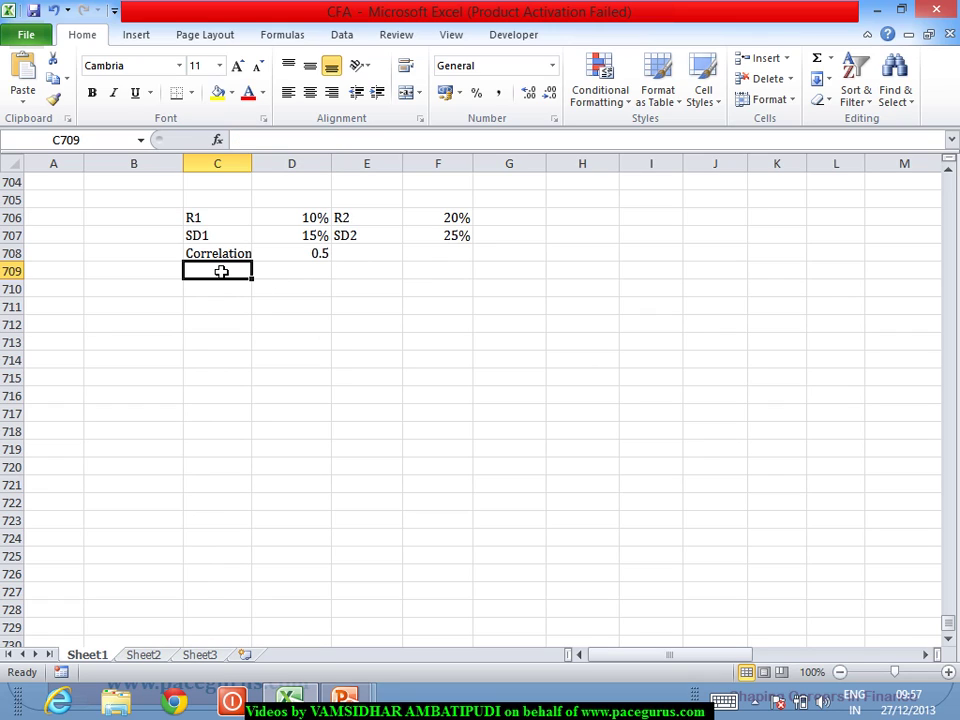
text(Cova)
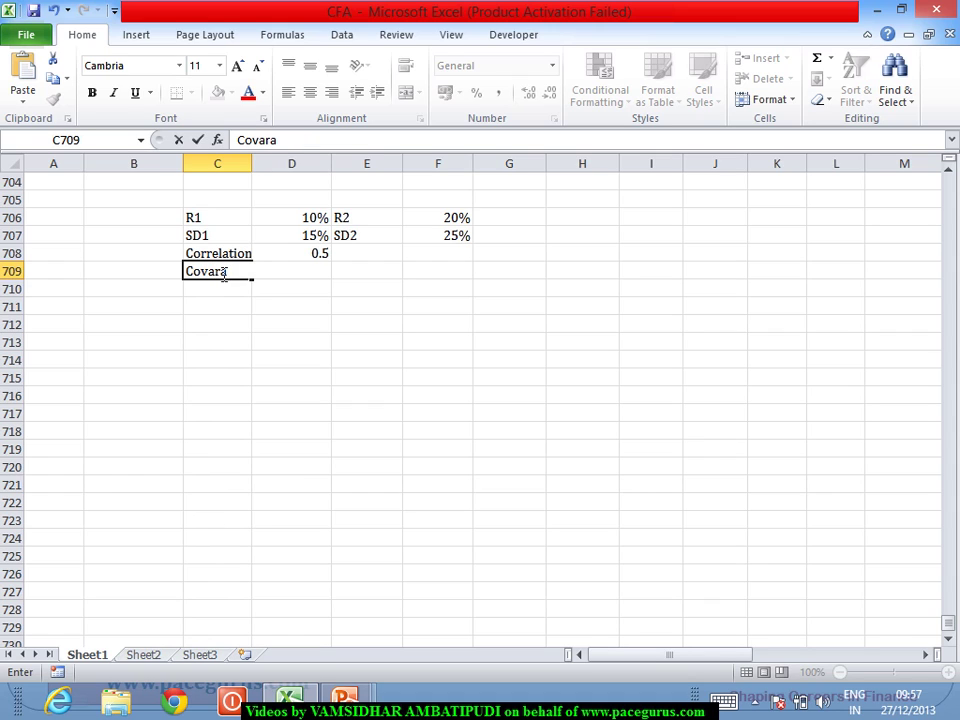
text(riance)
key(Tab)
text(=)
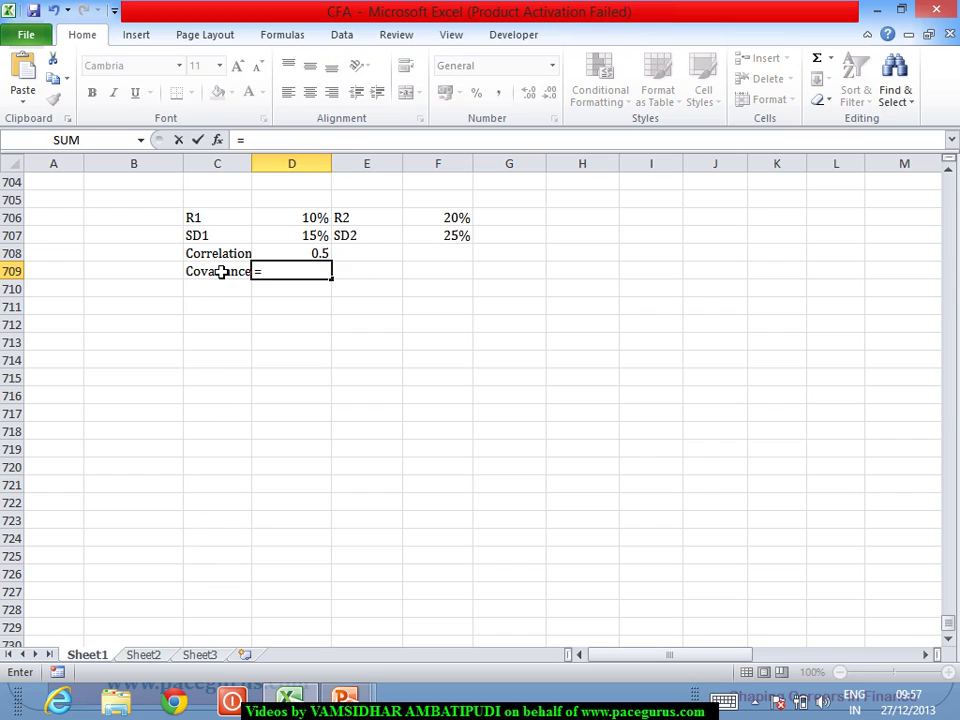
key(Up)
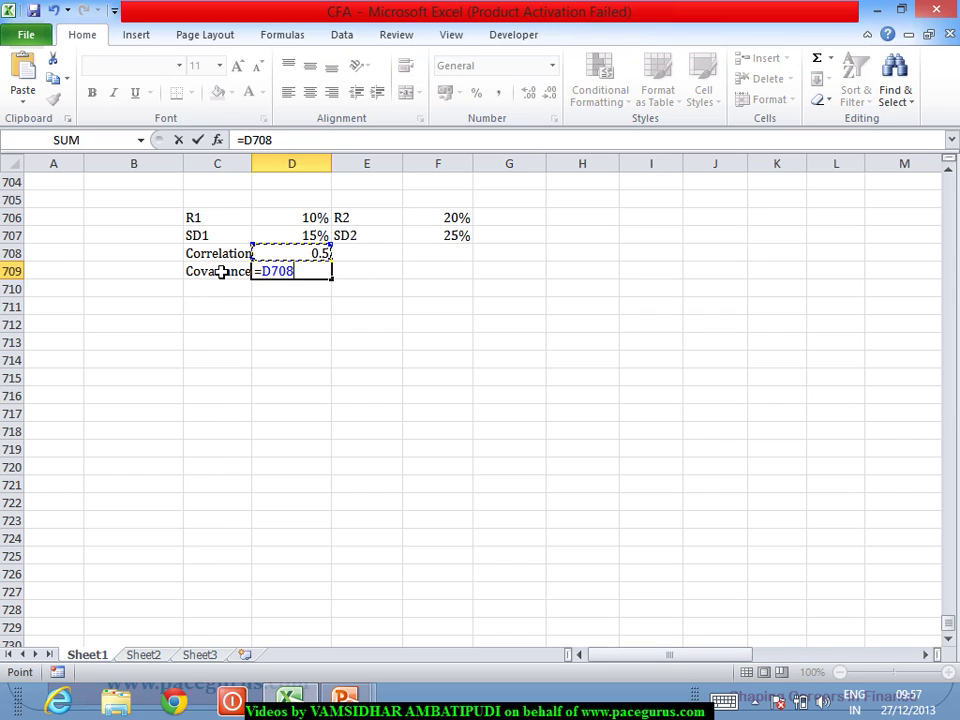
text(*)
click(306, 238)
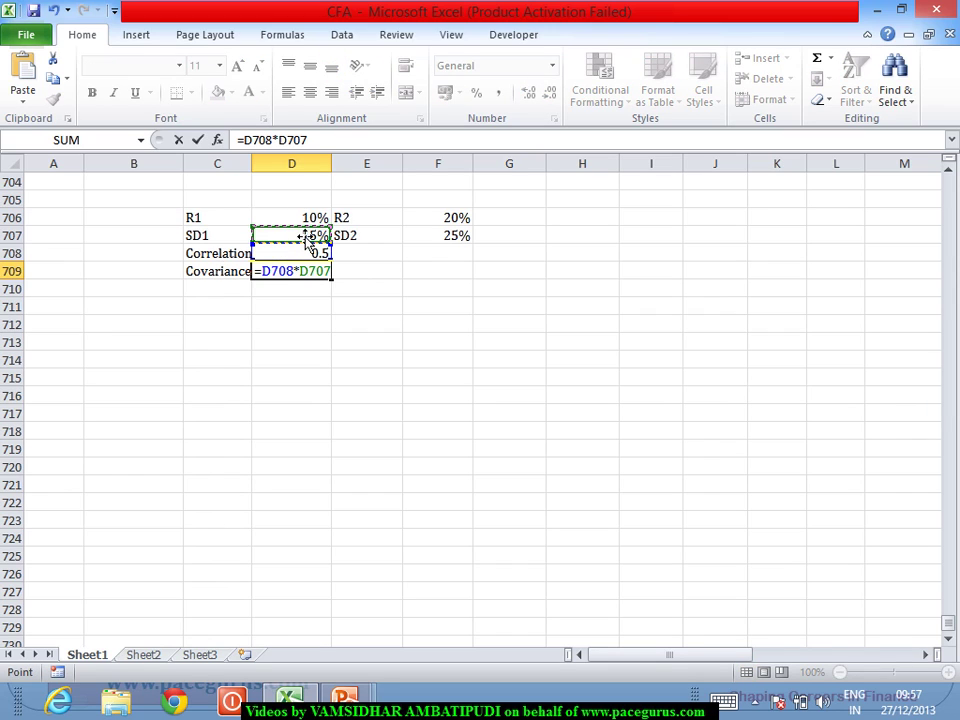
text(*)
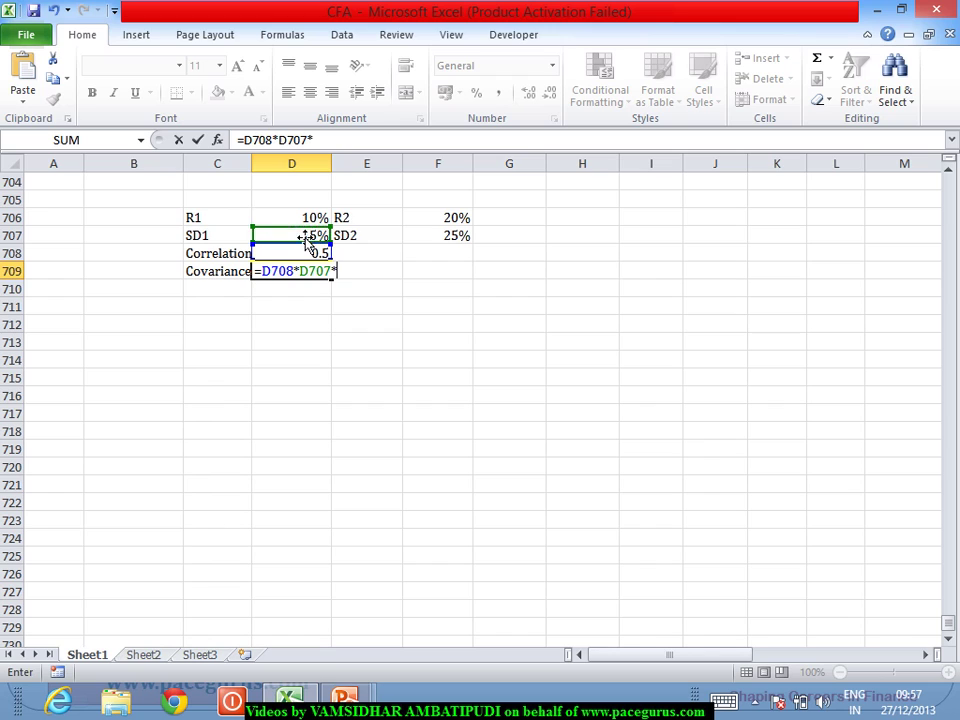
click(456, 240)
key(Return)
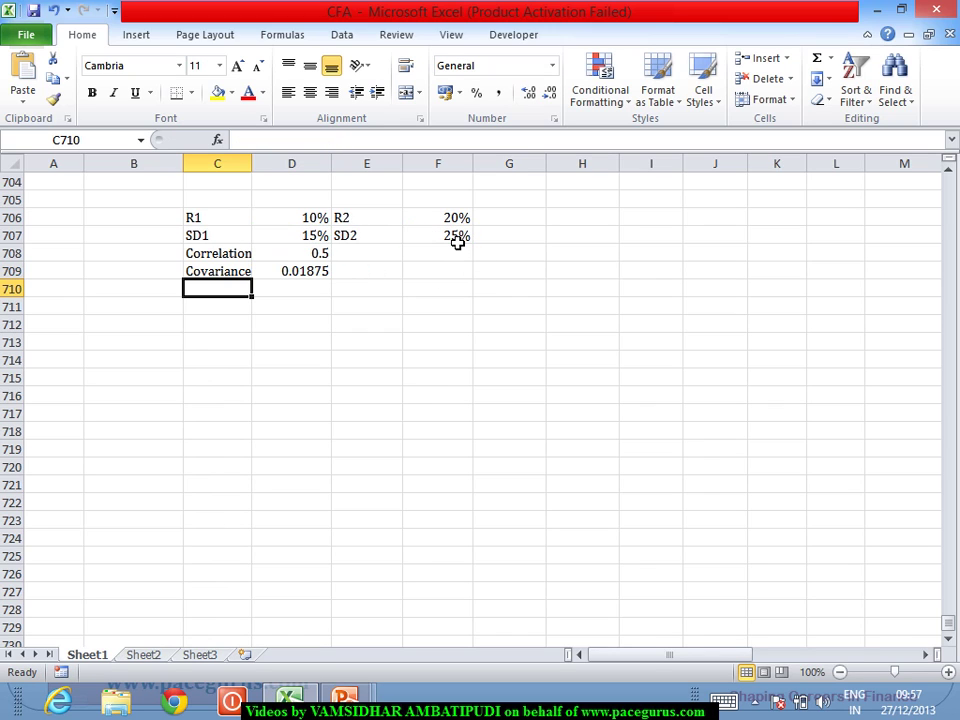
click(318, 271)
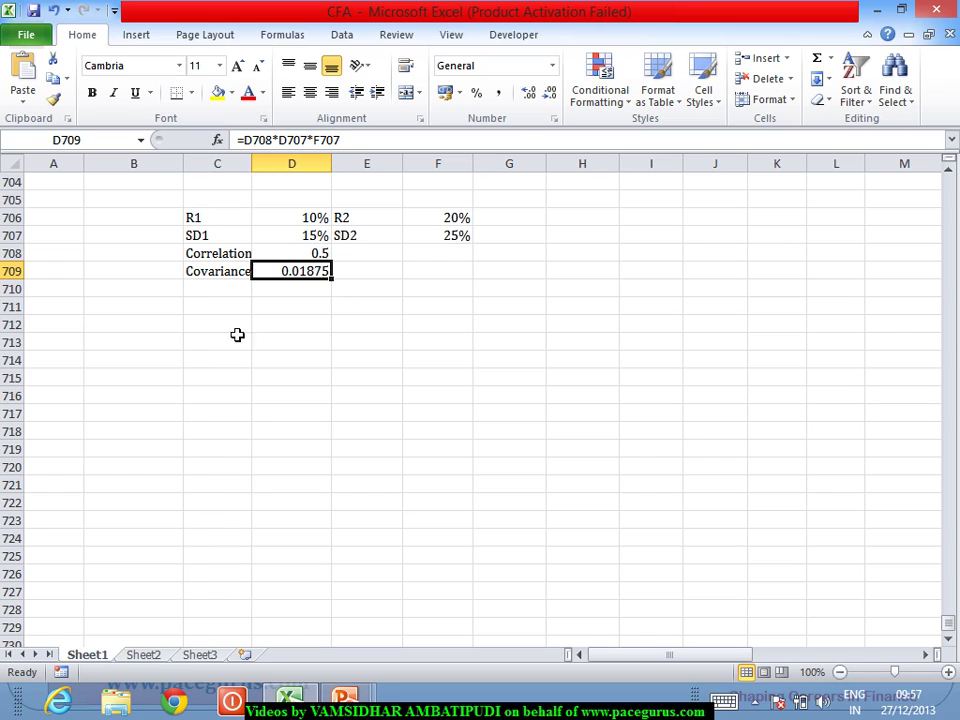
Label C710 "Var1" and calculate the first asset's variance in D710 as =D707^2.
click(222, 296)
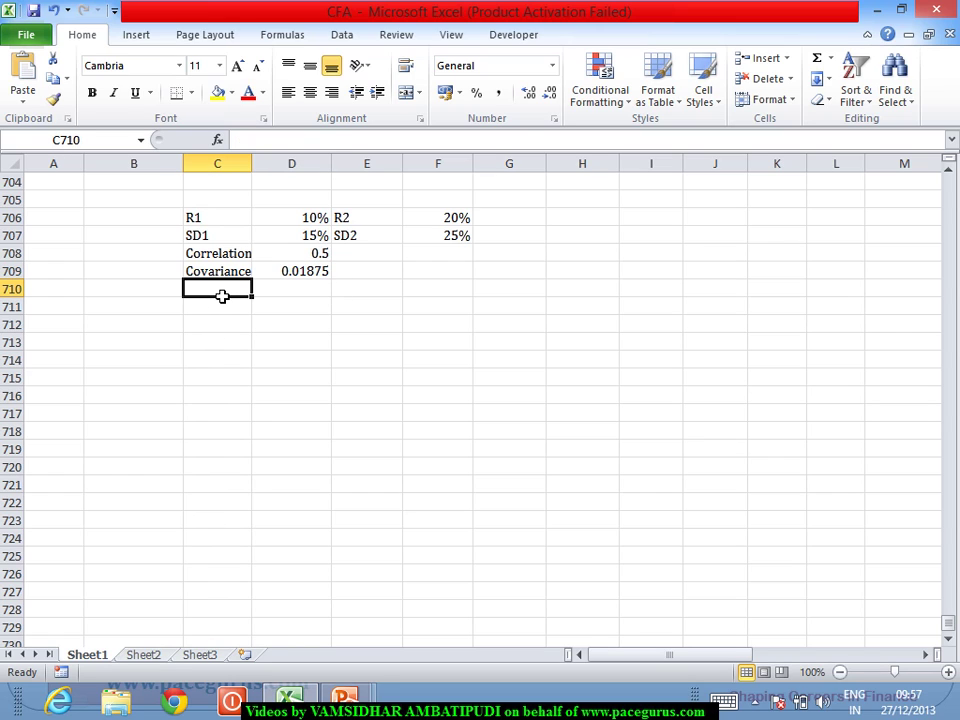
text(Var1)
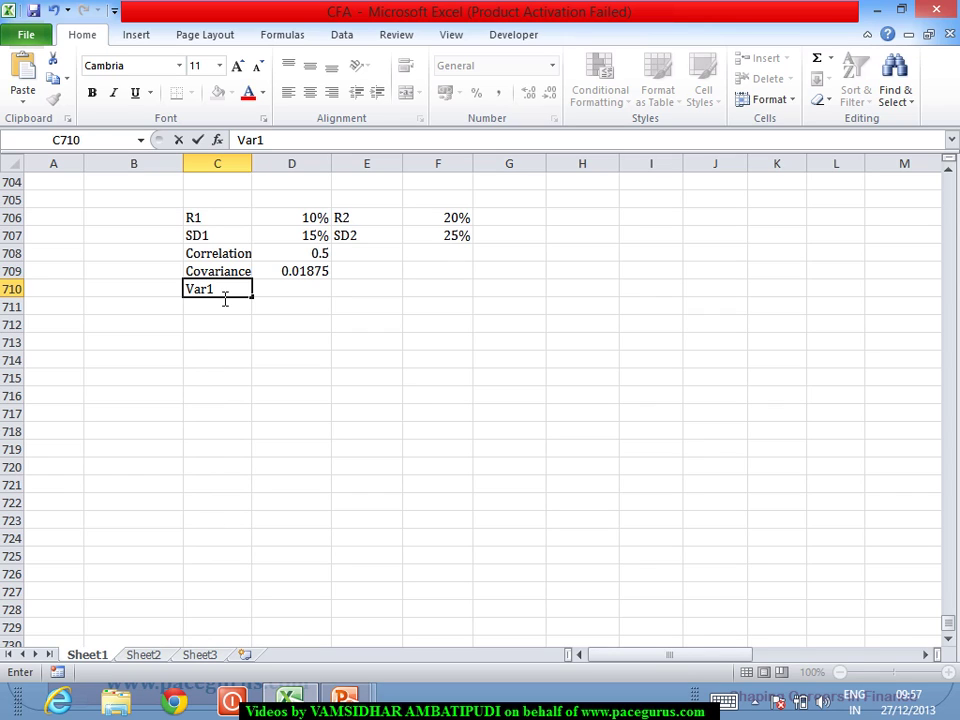
key(Tab)
text(=)
key(Up)
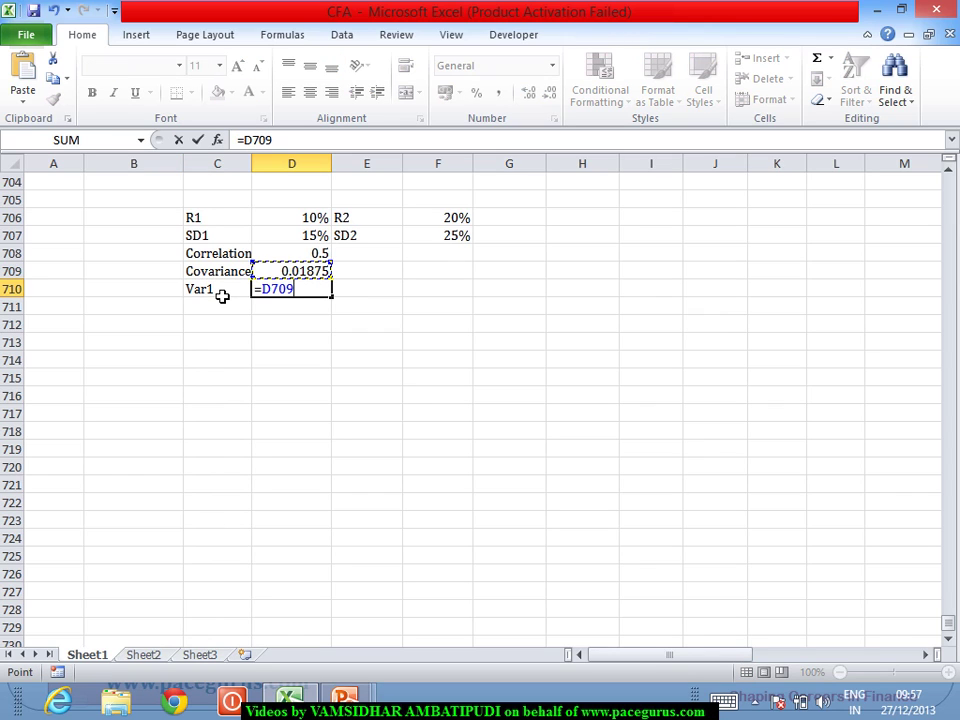
key(Up)
key(Up)
text(^)
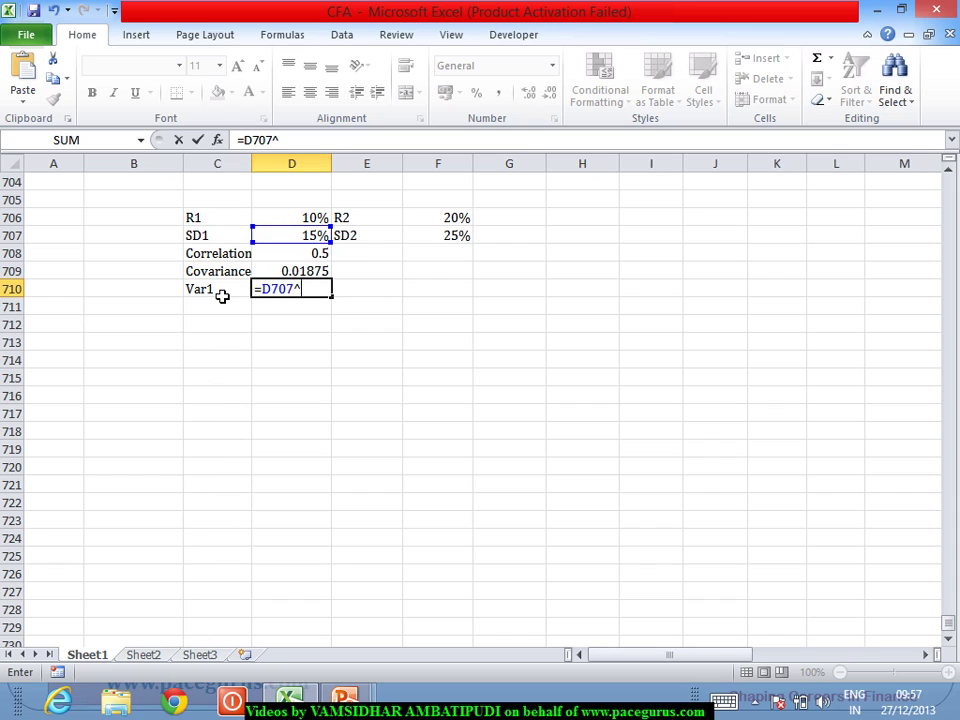
text(2)
key(Tab)
text(=)
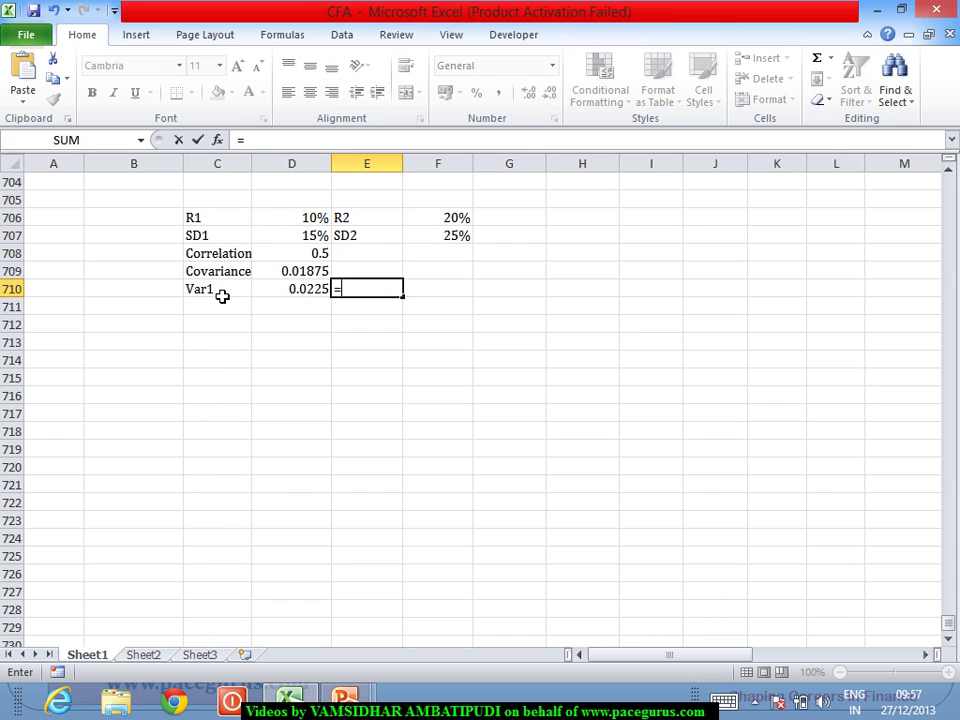
text(B)
key(BackSpace)
text(Var)
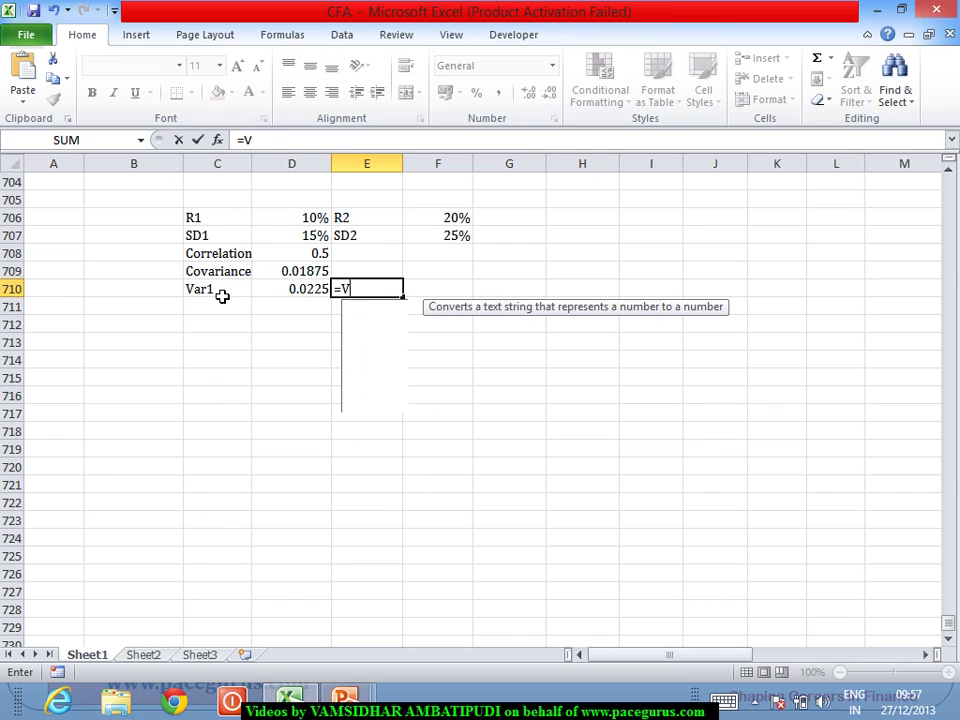
key(BackSpace)
key(BackSpace)
key(BackSpace)
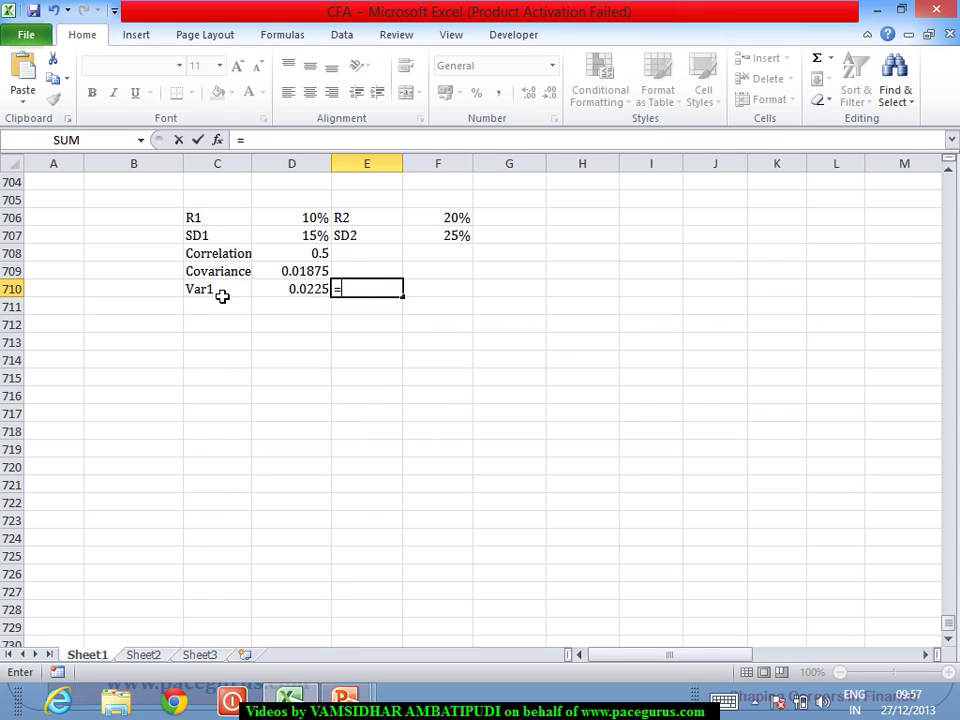
key(BackSpace)
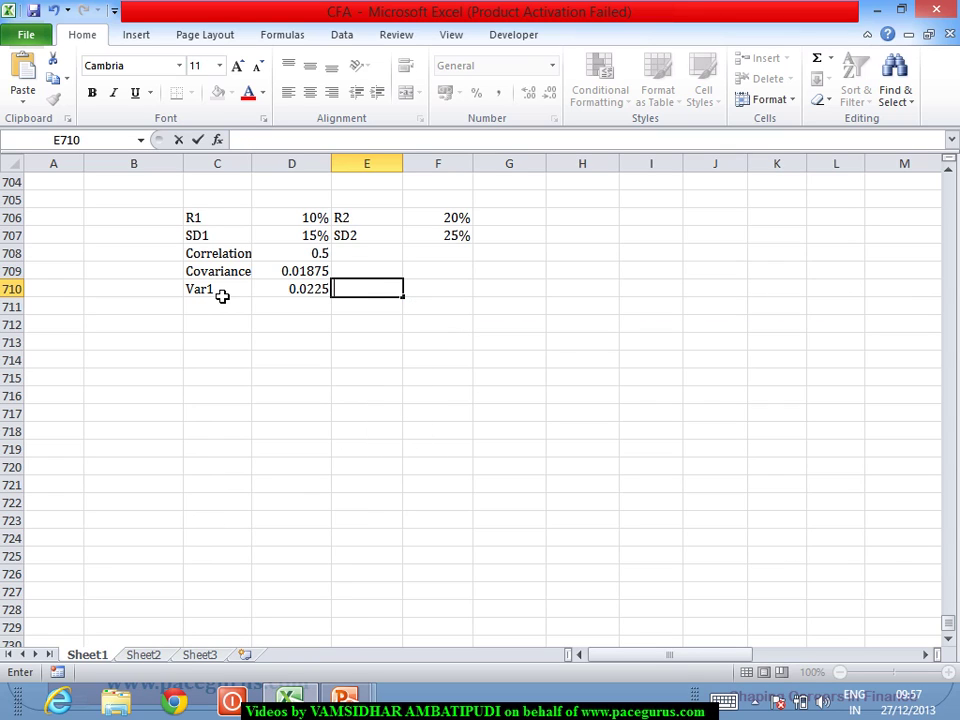
Label E710 "Var 2" and calculate the second asset's variance in F710 as =F707^2.
text(Var 2)
key(Tab)
text(=)
key(Up)
key(Up)
key(Up)
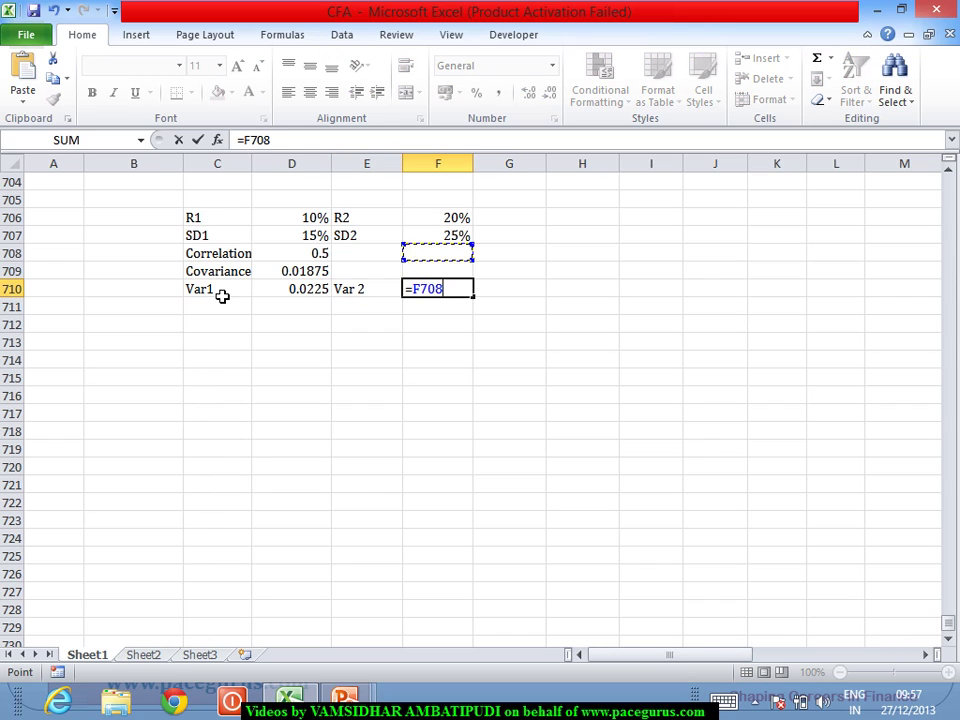
text(^2)
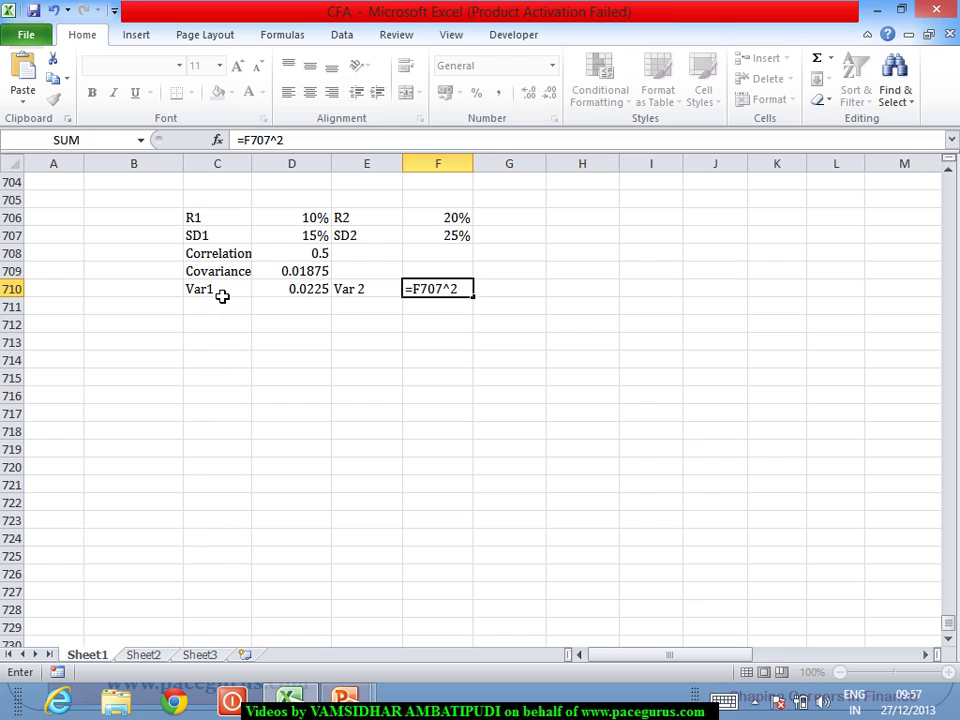
key(Return)
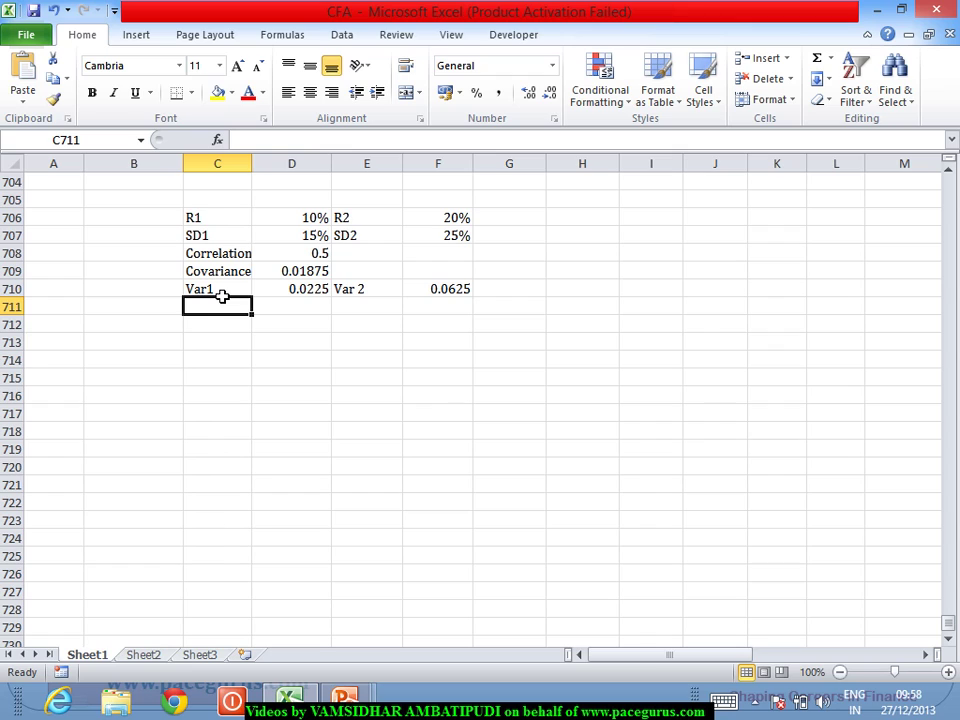
Enter the weight column headings "w1" in B713 and "w2" in C713.
key(Down)
key(Left)
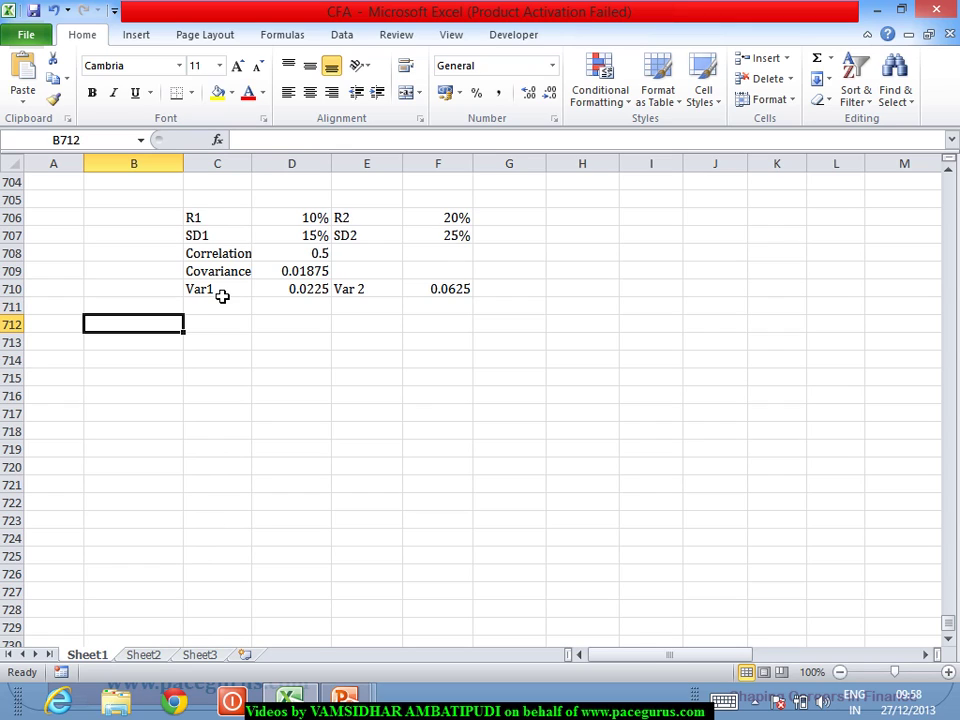
key(Down)
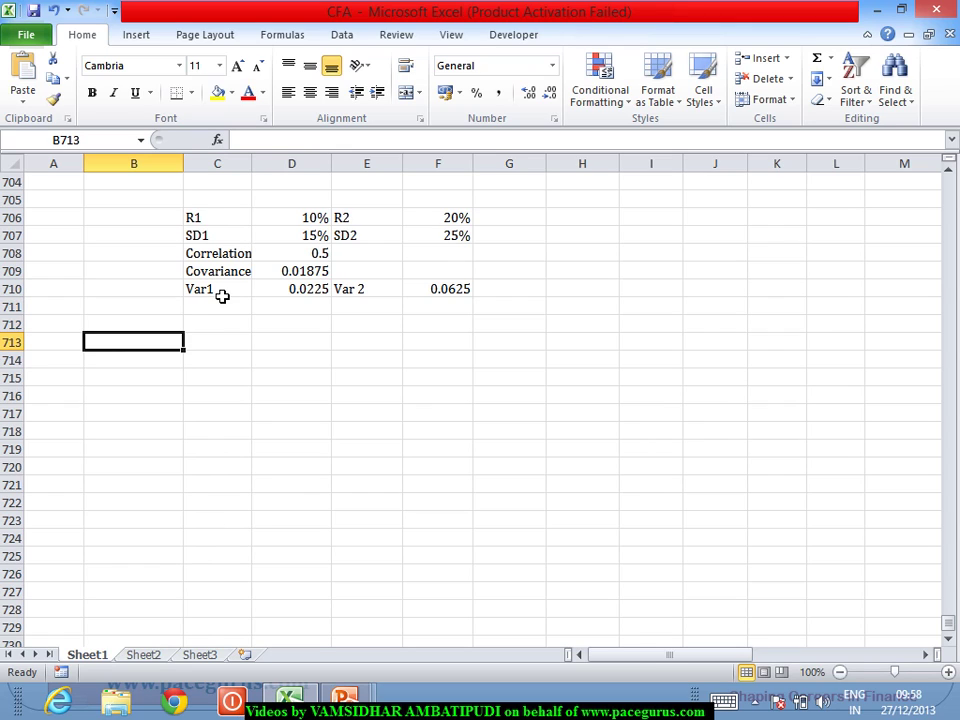
text(w)
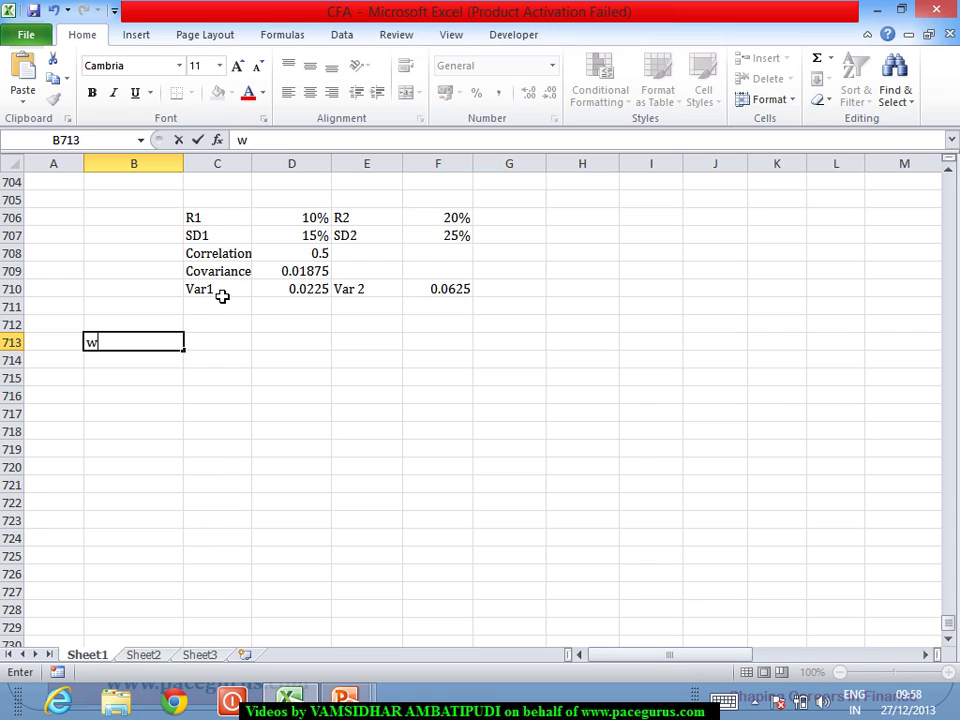
text(1)
key(Tab)
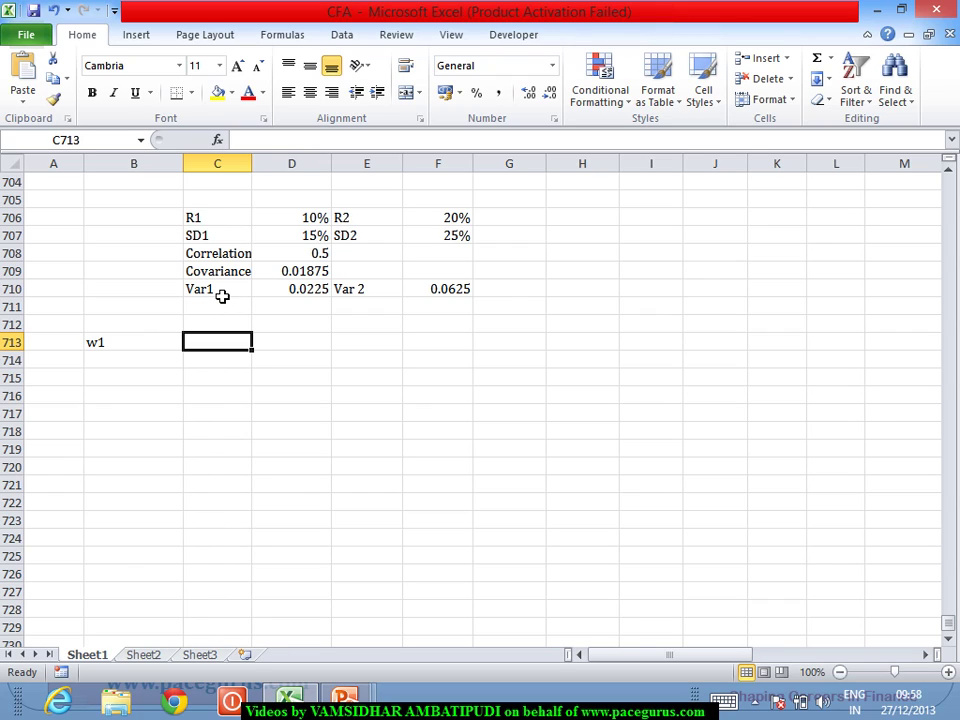
text(=)
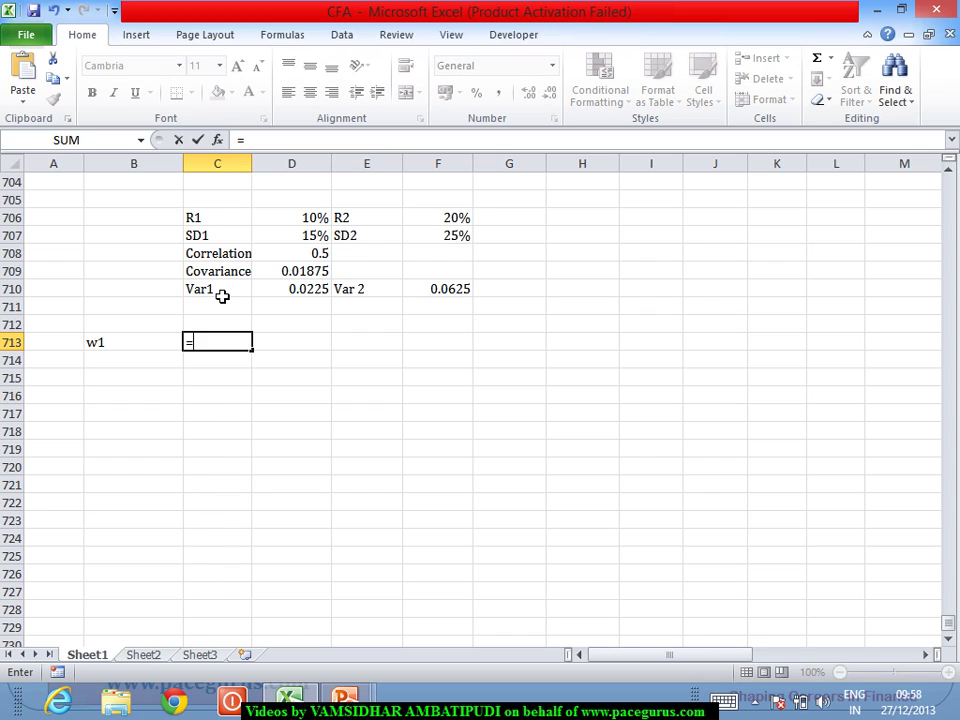
key(BackSpace)
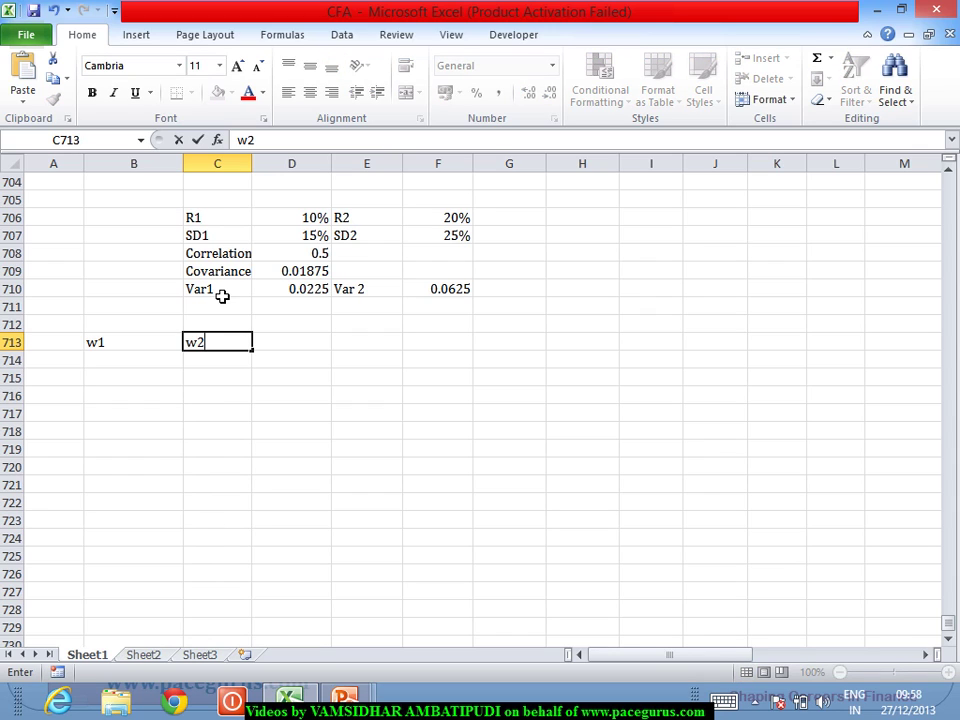
text(w2)
key(Return)
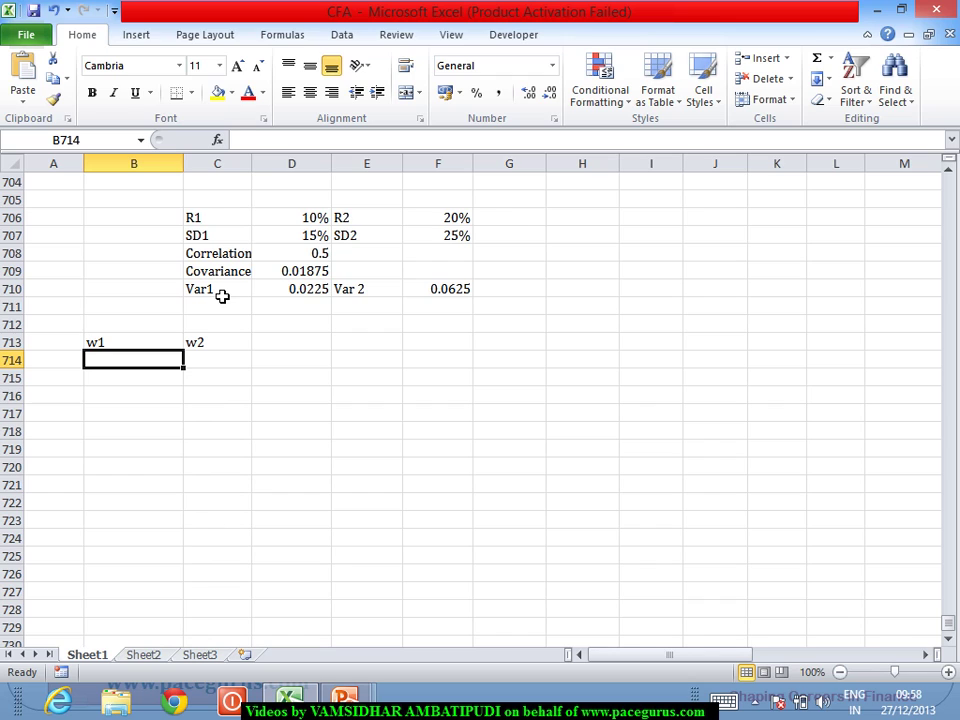
Enter the first w1 weight 0% in B714 and calculate its w2 weight in C714 as =1-B714.
text(0%)
key(Tab)
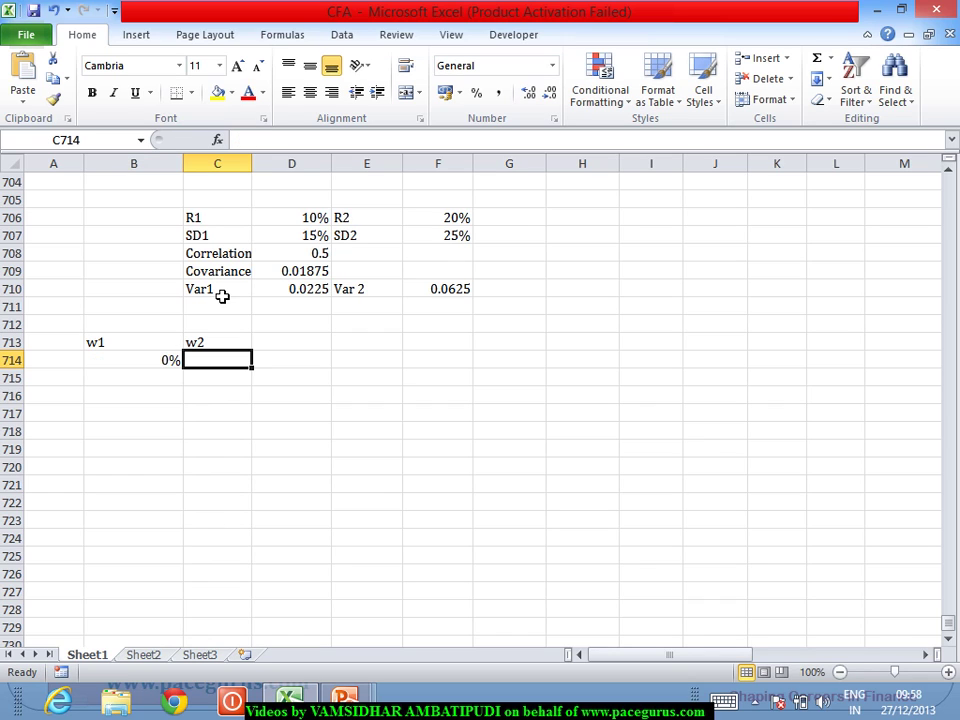
text(=)
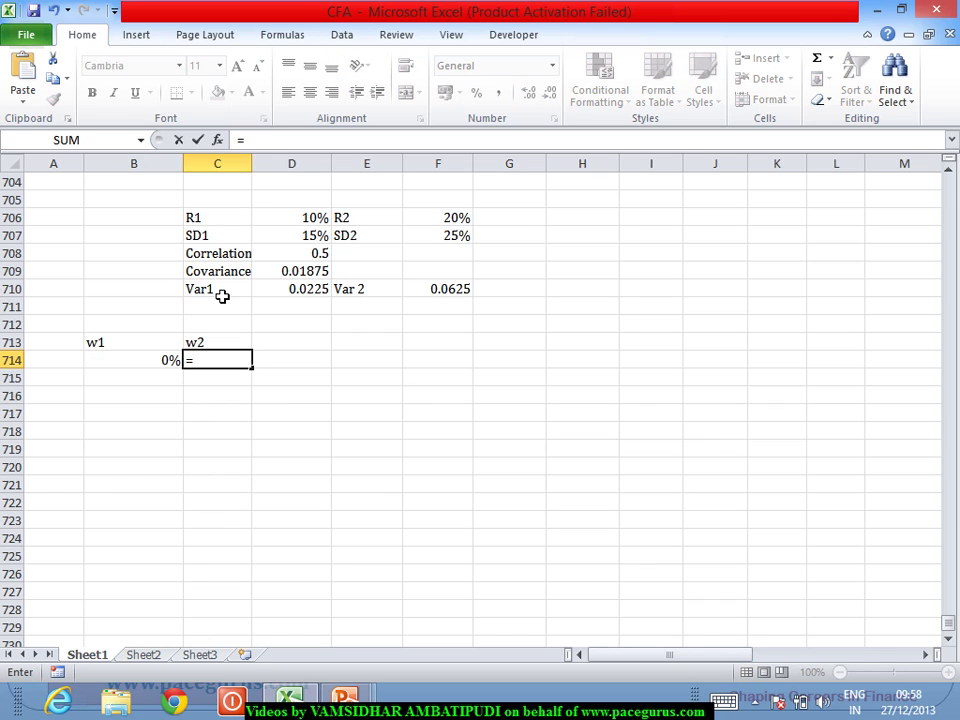
text(1-)
key(Left)
key(Return)
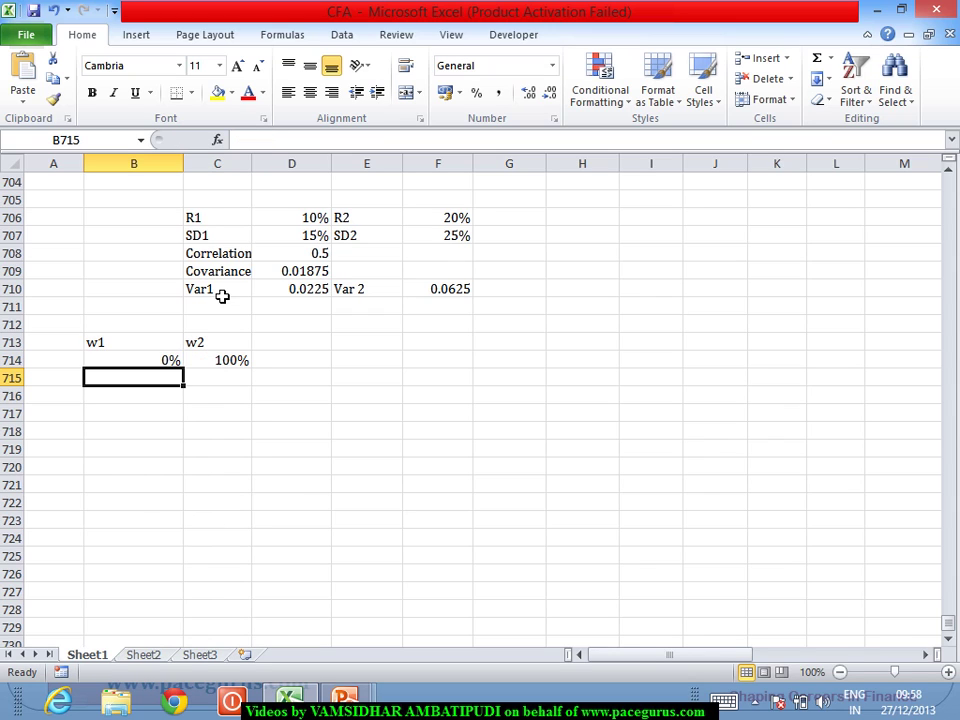
Extend the w1 weights in 10% increments down to 100% in B724 and fill the w2 formula down to C724.
click(163, 360)
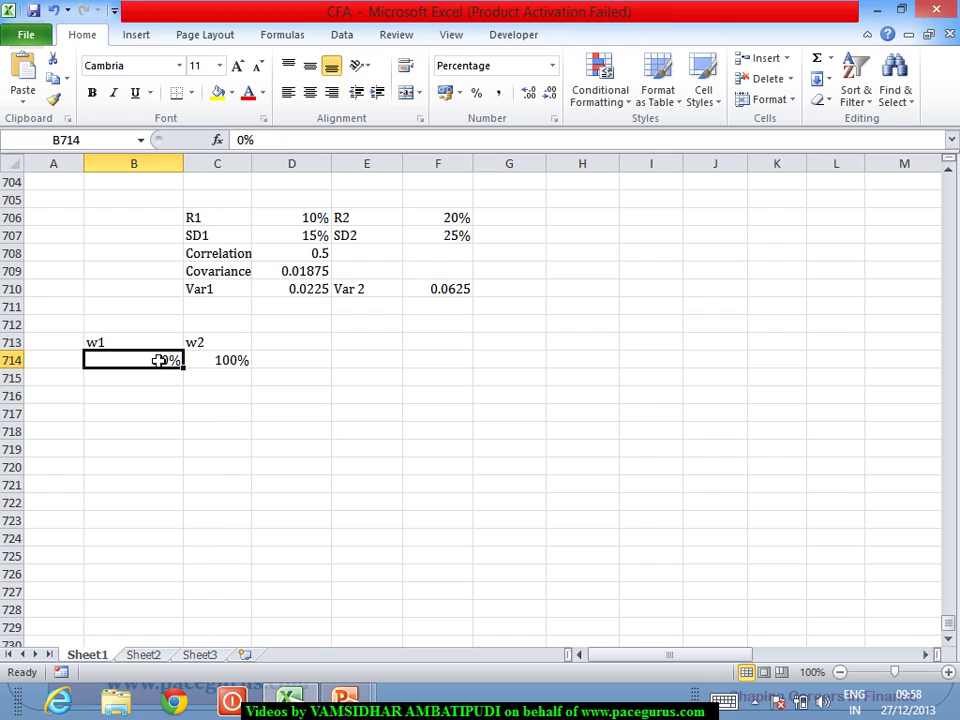
key(Return)
text(10%)
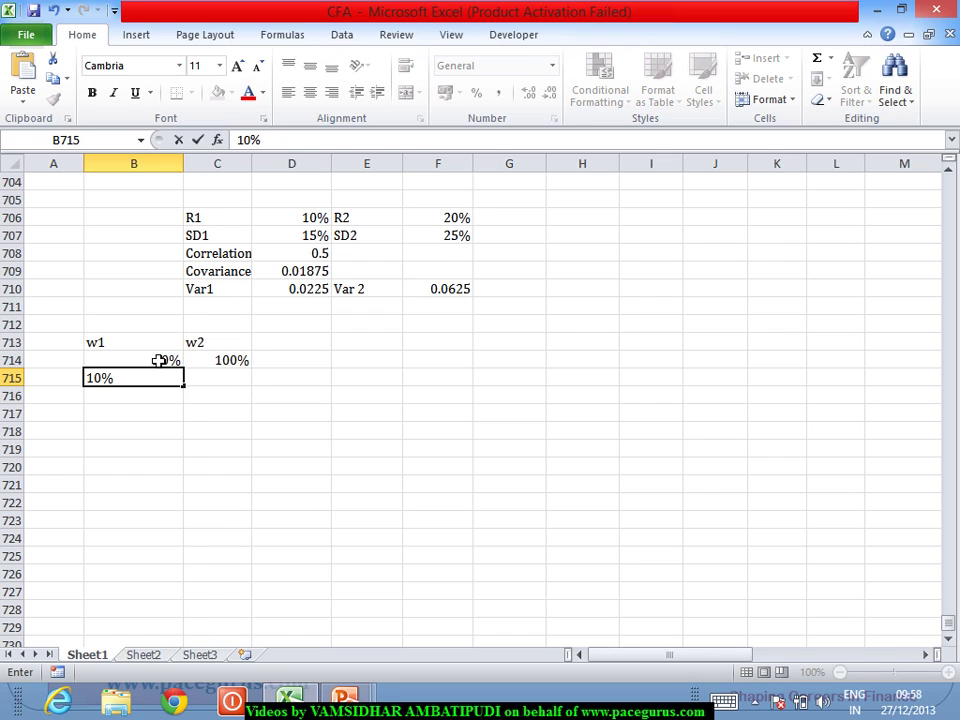
key(Tab)
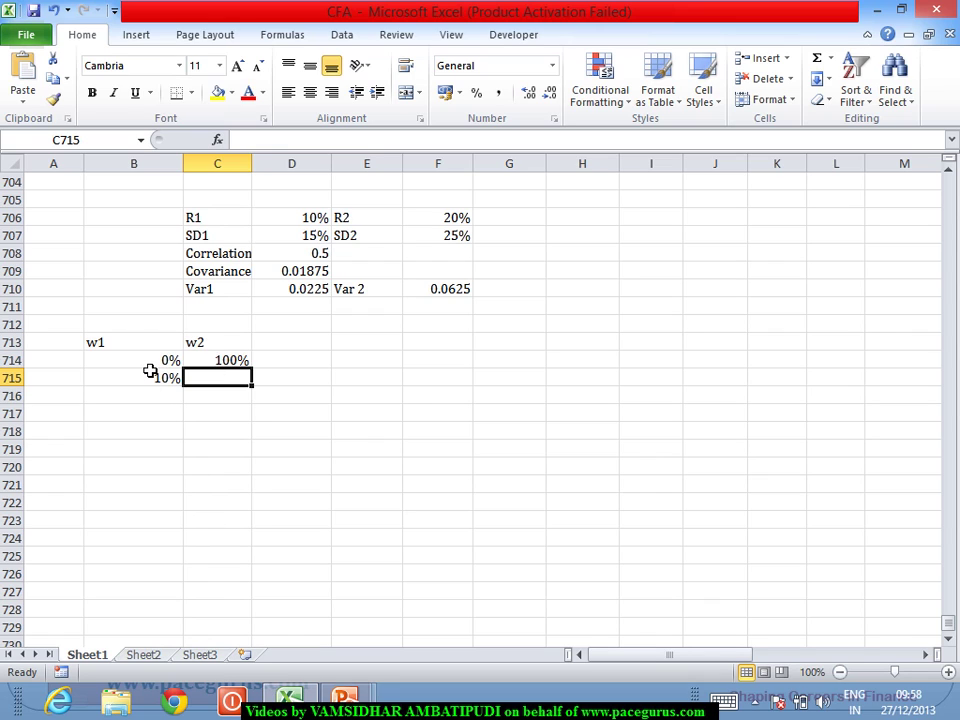
drag(150, 367, 193, 542)
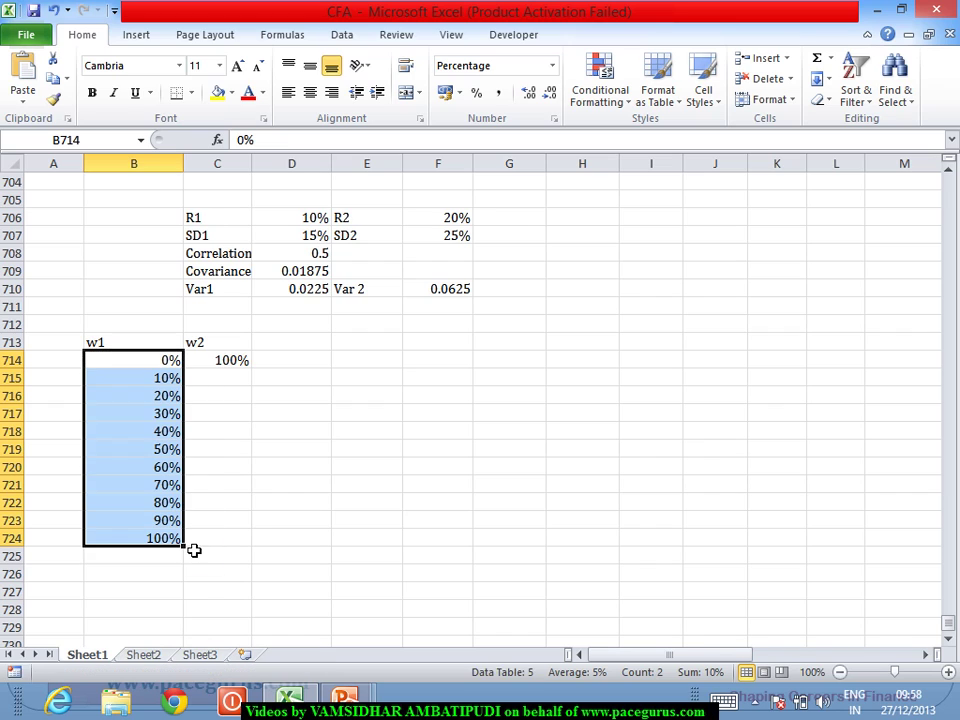
click(229, 362)
double_click(260, 378)
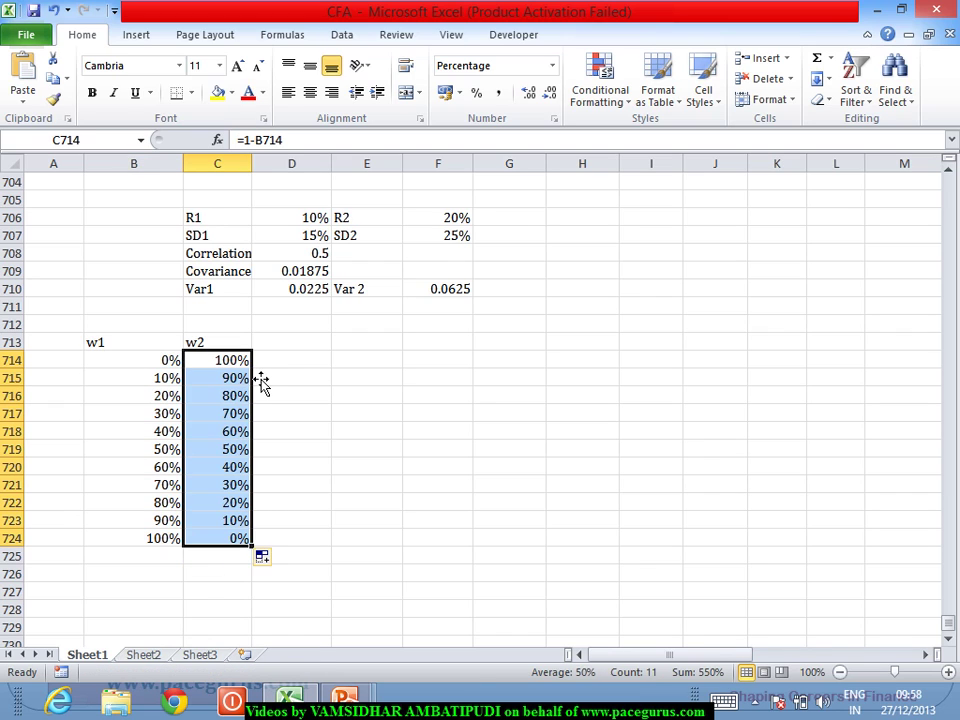
Enter the expected portfolio return column heading "E(Rp)" in D713.
click(286, 387)
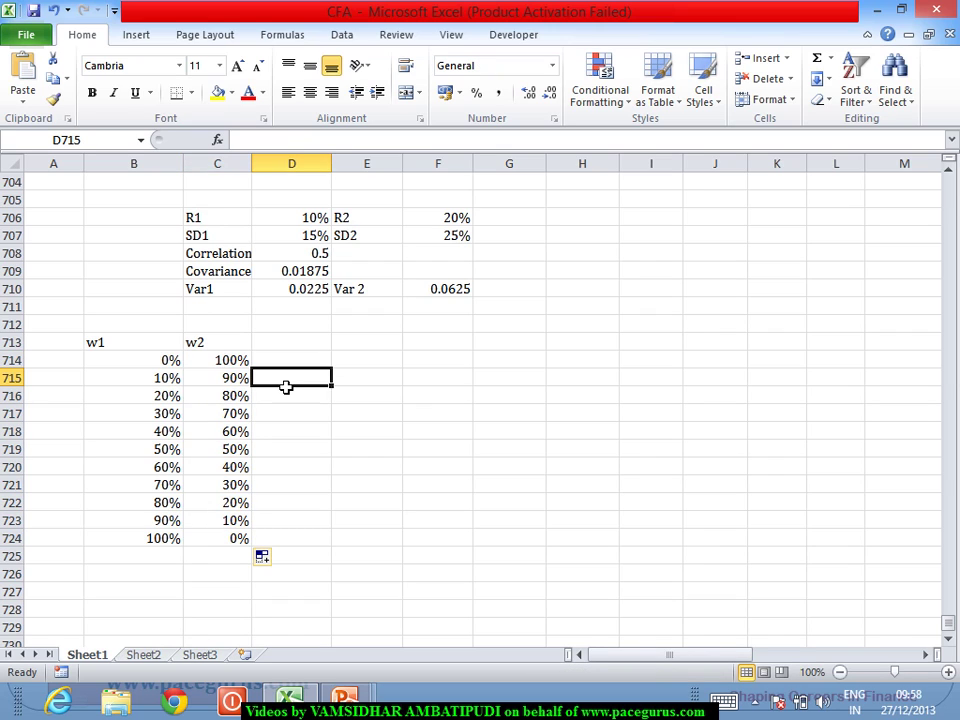
click(287, 347)
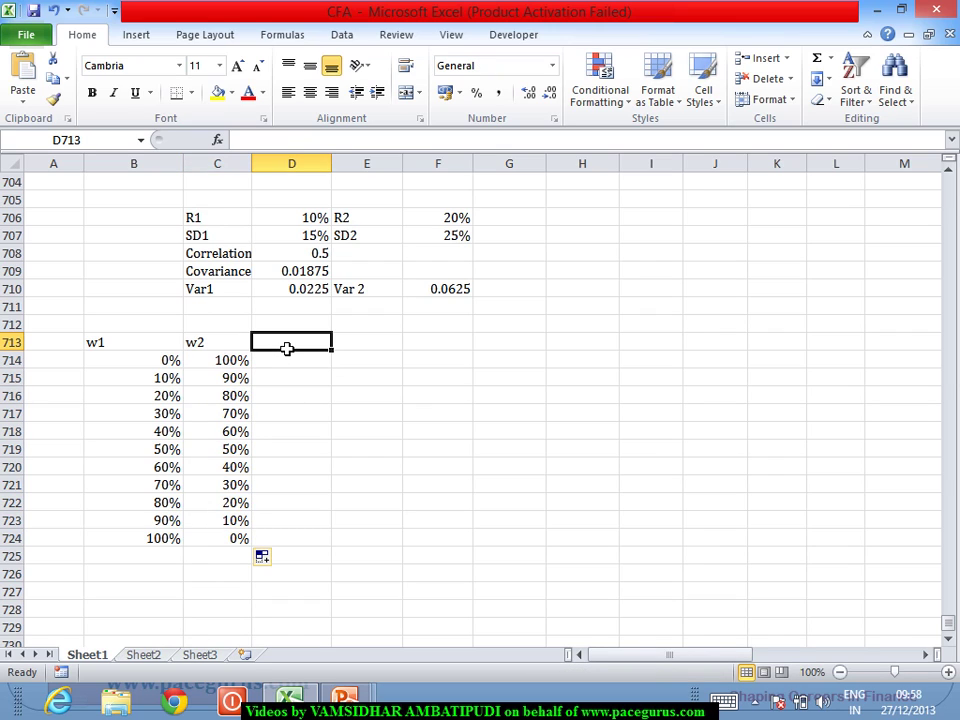
text(E()
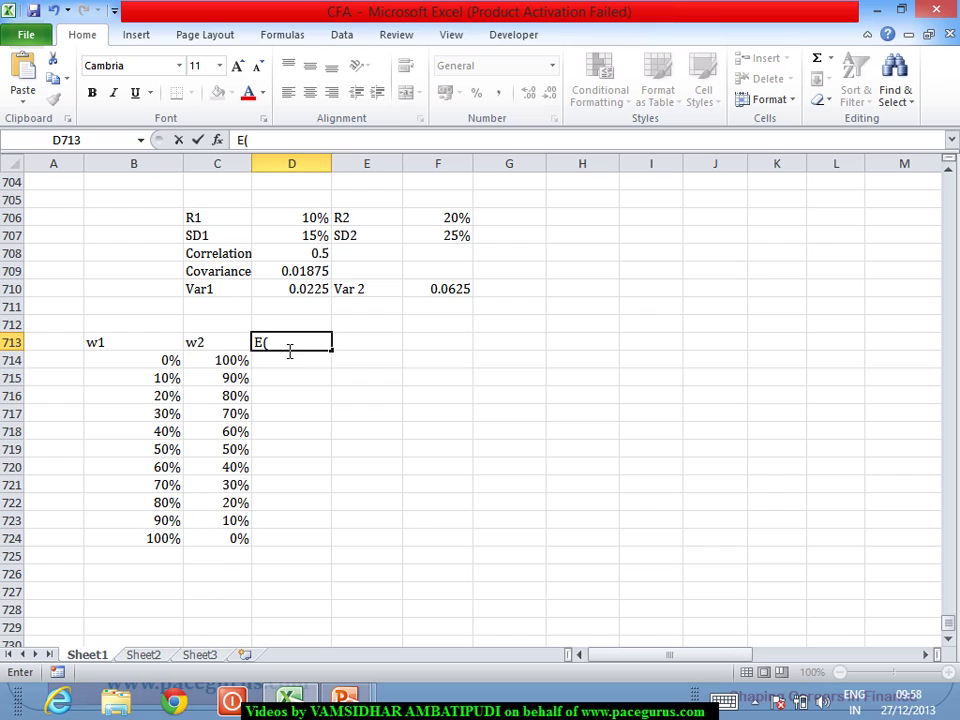
text(Rp))
key(Return)
Calculate the expected return in D714 as =B714*$D$706+C714*$F$706 and fill the formula down to D724.
text(=)
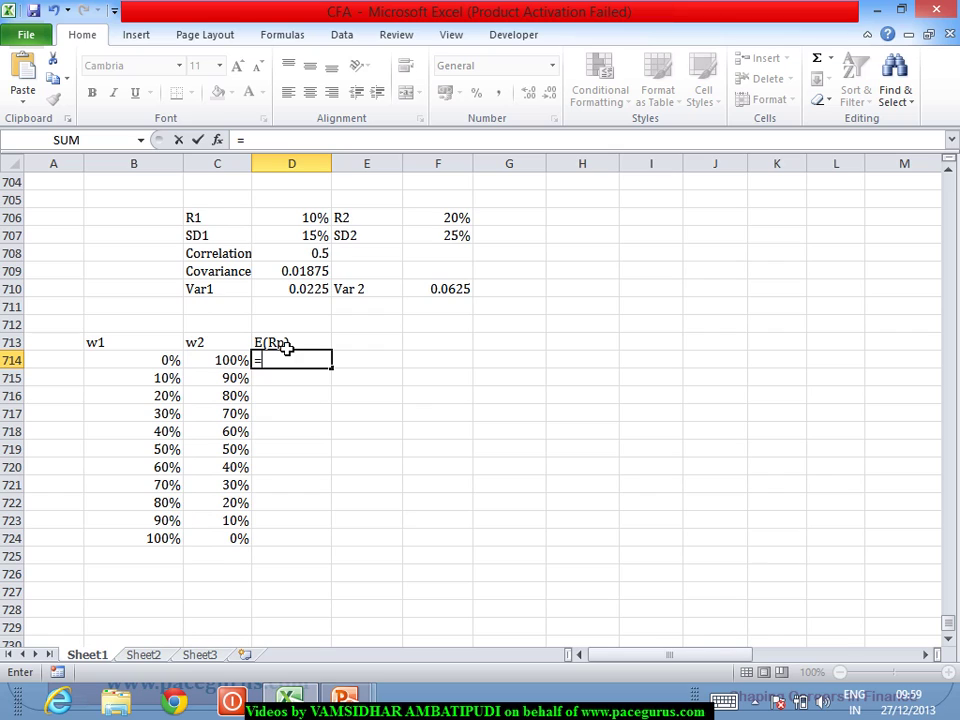
click(147, 366)
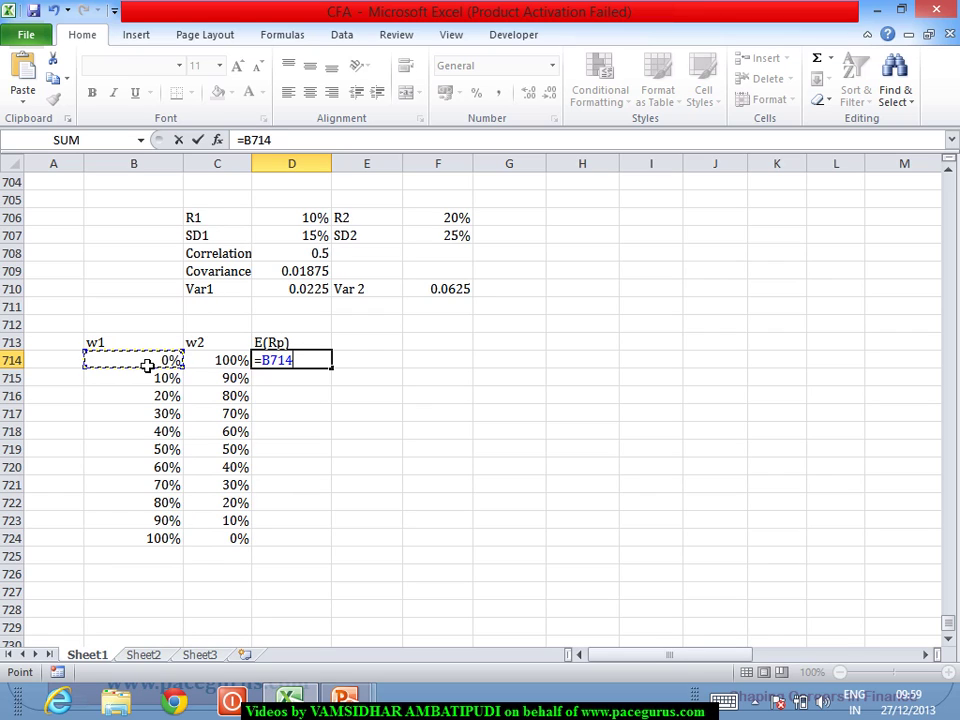
text(*)
click(297, 226)
key(F4)
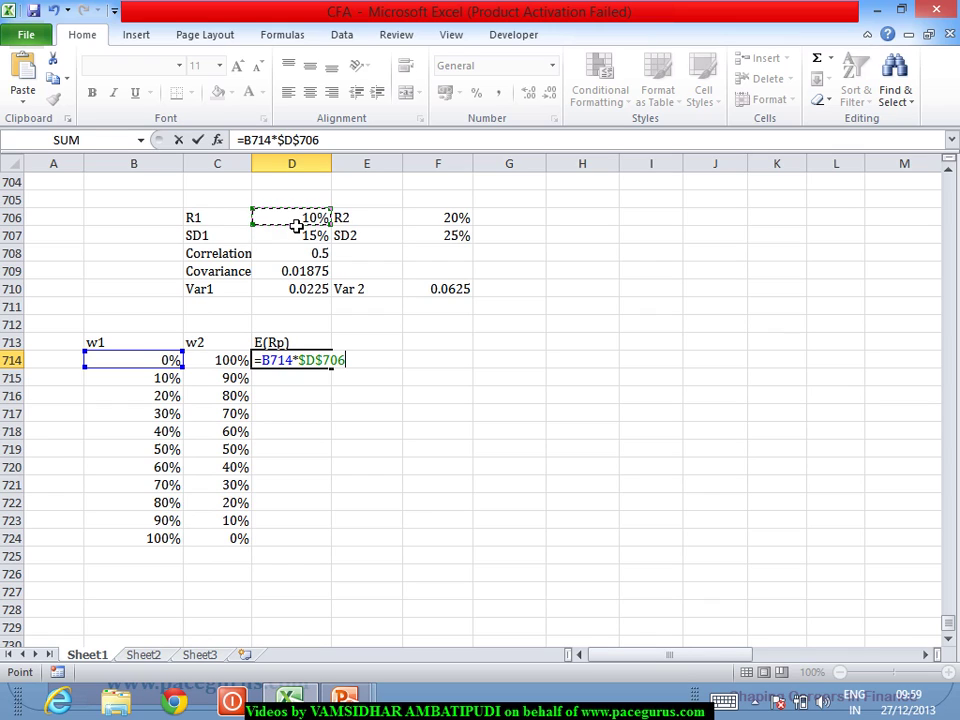
text(+)
click(238, 364)
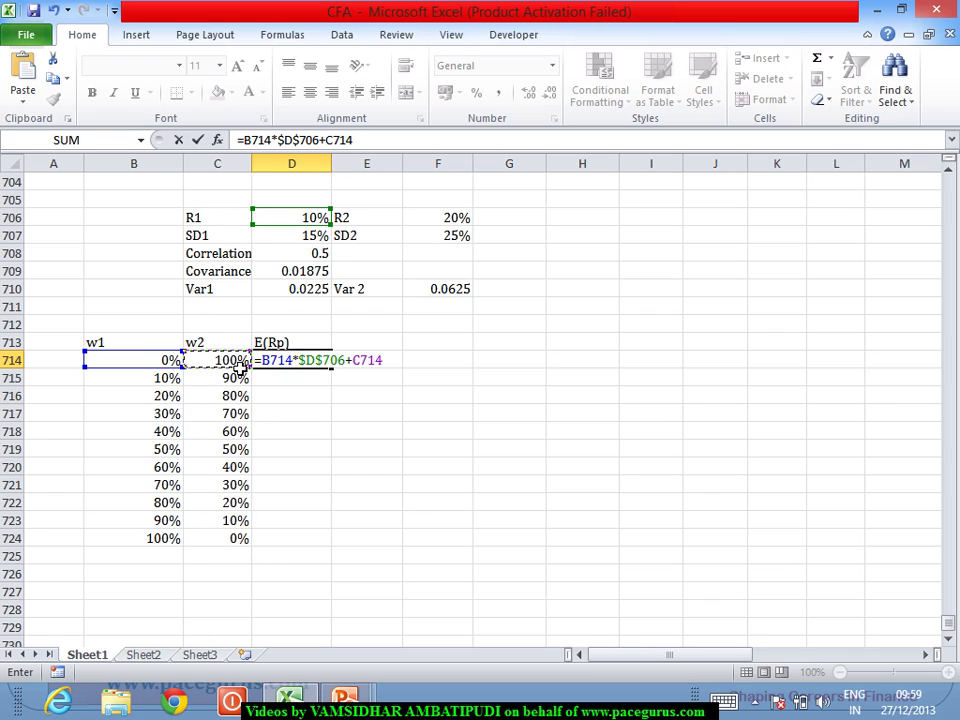
text(*)
click(436, 222)
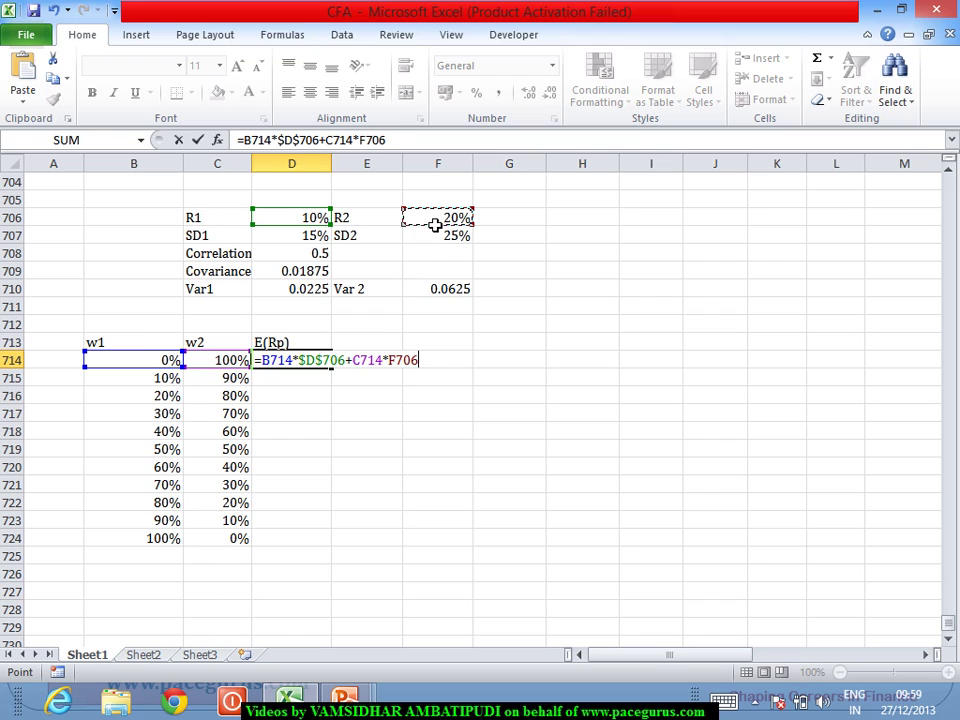
key(F4)
key(Return)
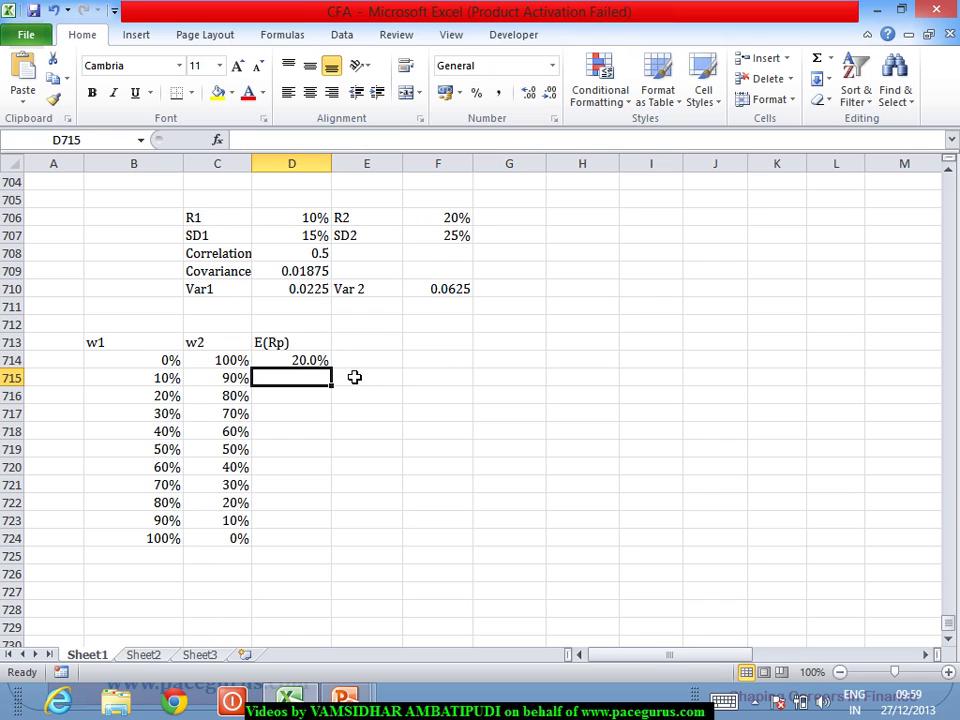
click(301, 366)
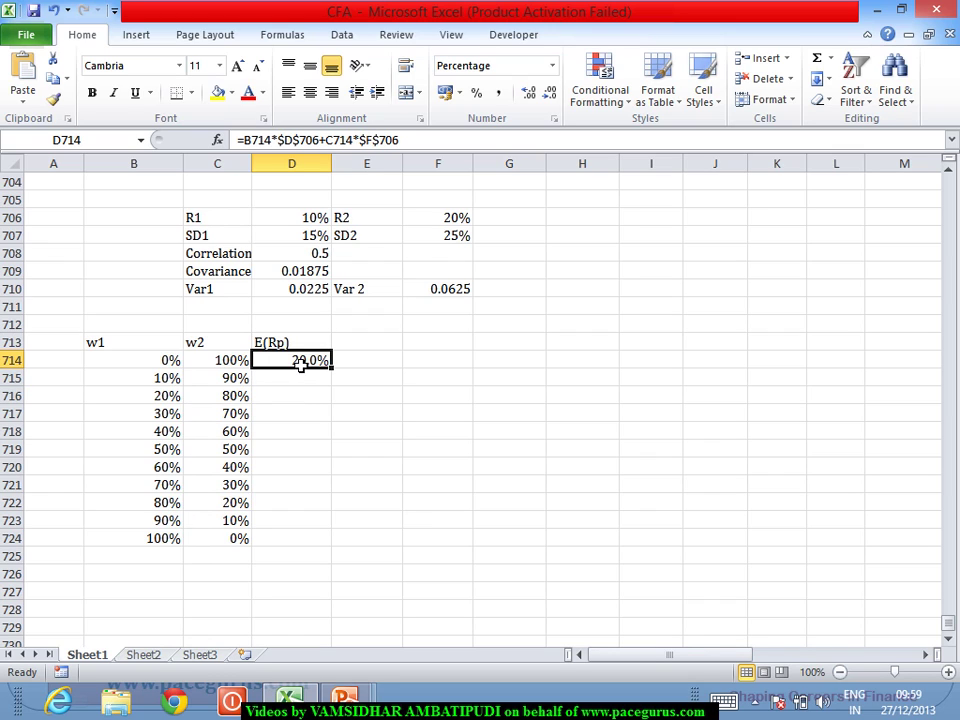
double_click(337, 378)
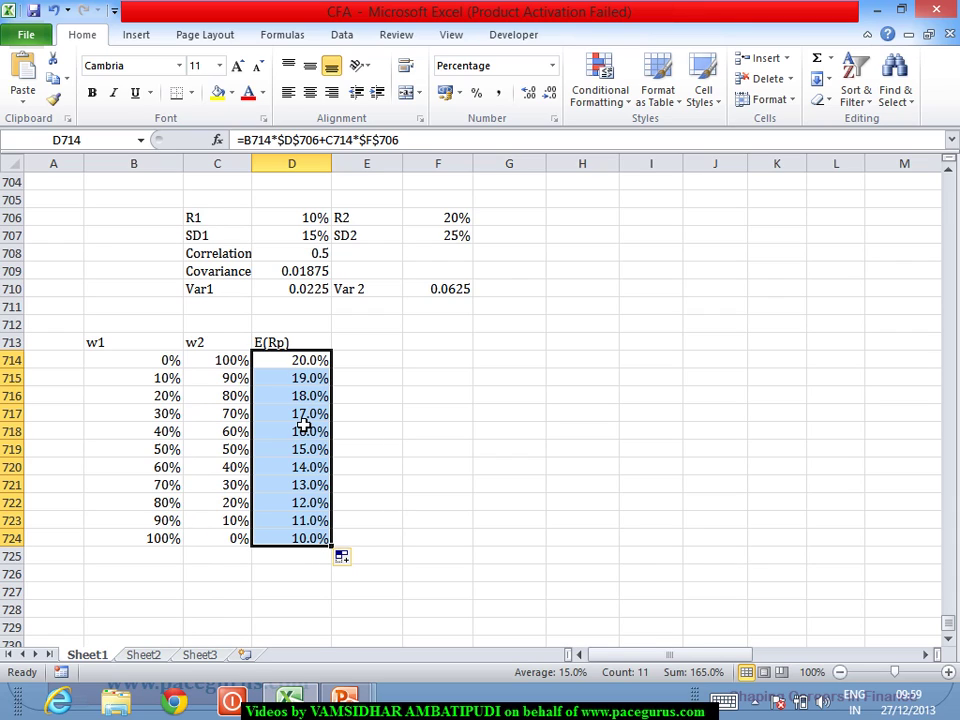
Enter the portfolio variance column heading "Var(P)" in E713.
click(368, 344)
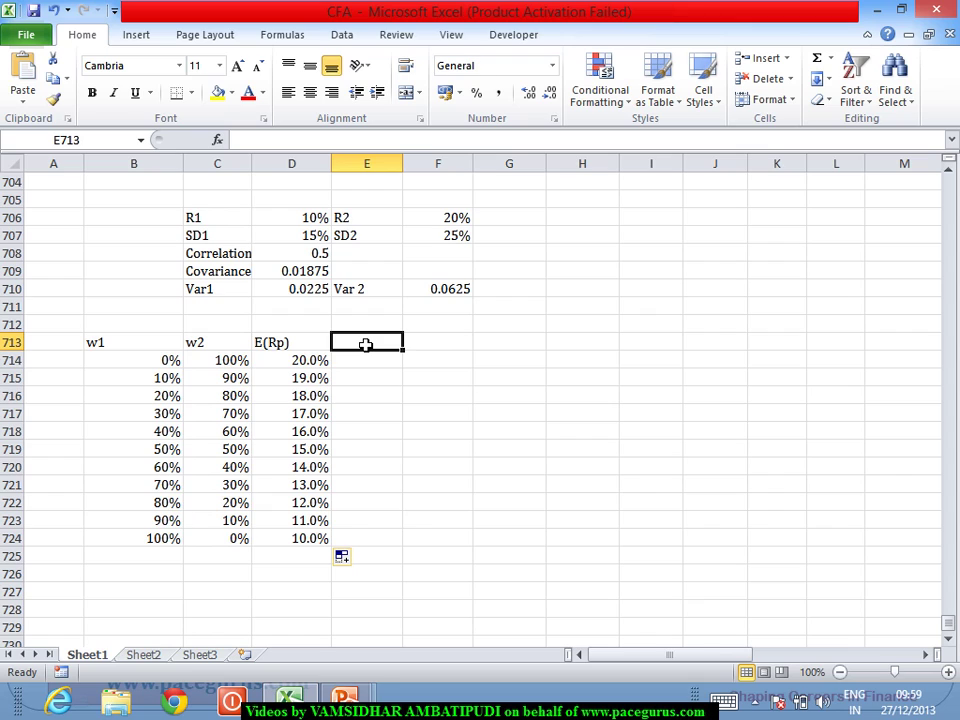
text(Var(P)
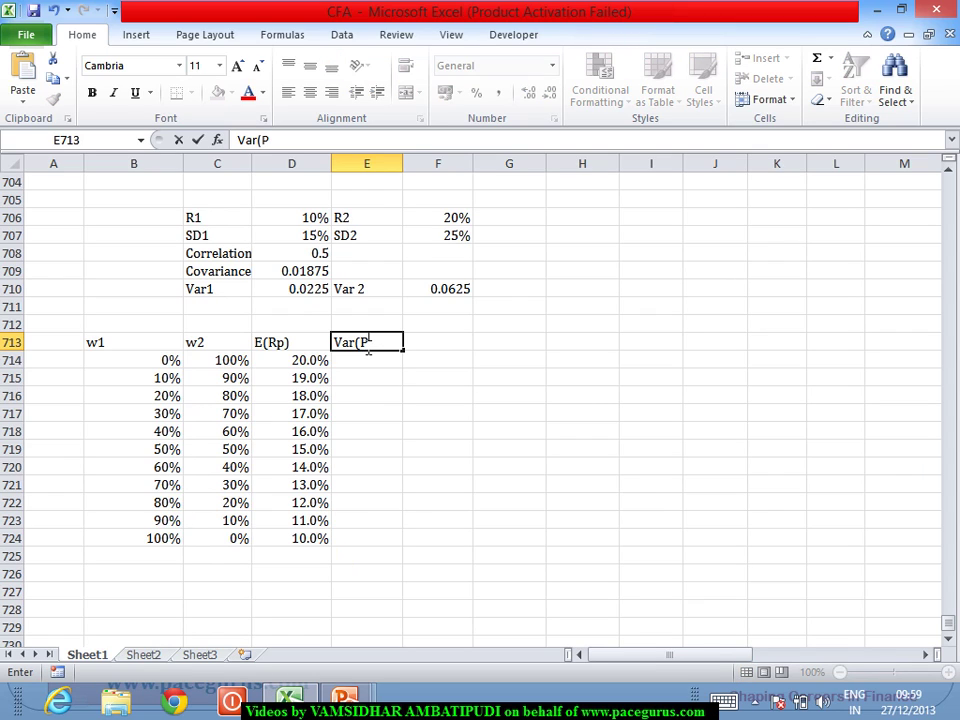
key(Return)
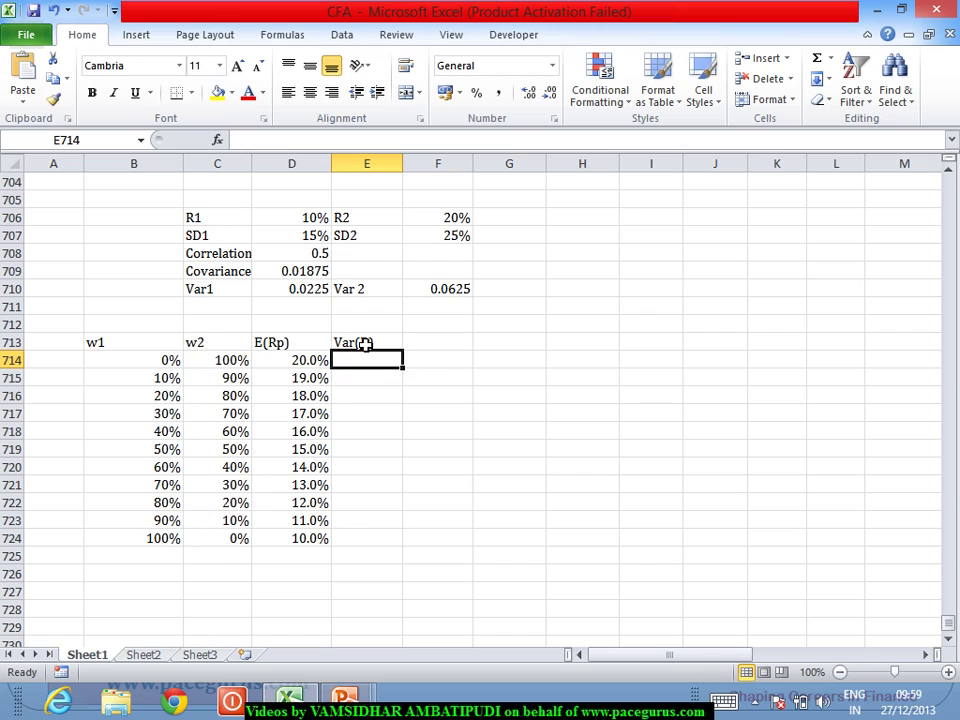
Calculate the first portfolio variance in E714 with the formula =B714^2*$D$710+C714^2*$F$710+2*B714*C714*$D$709.
text(=)
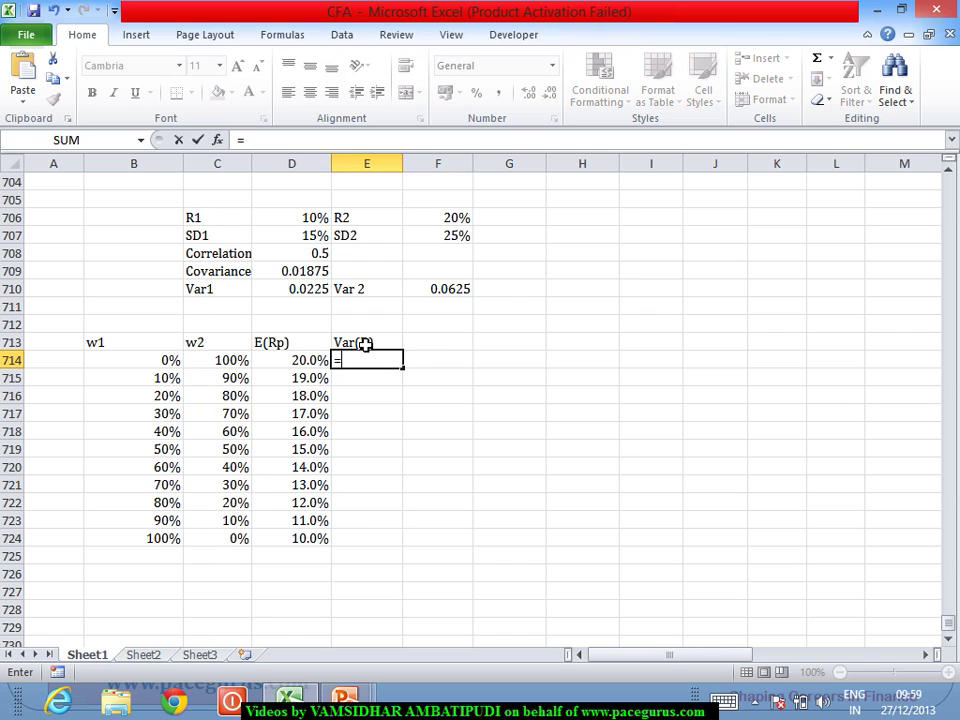
click(171, 362)
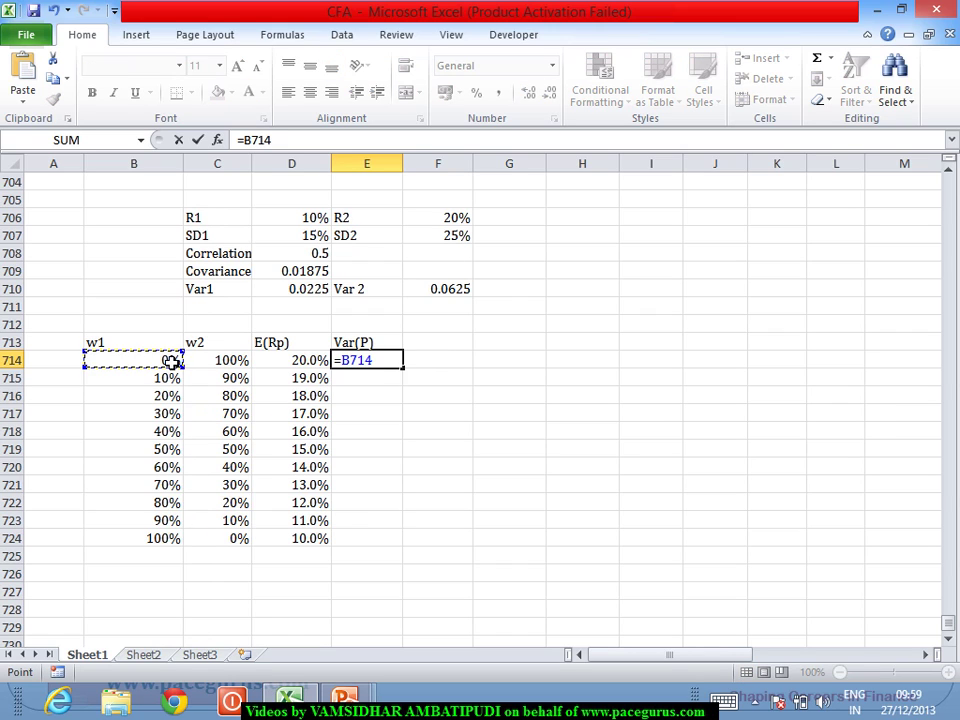
text(^2*)
click(290, 289)
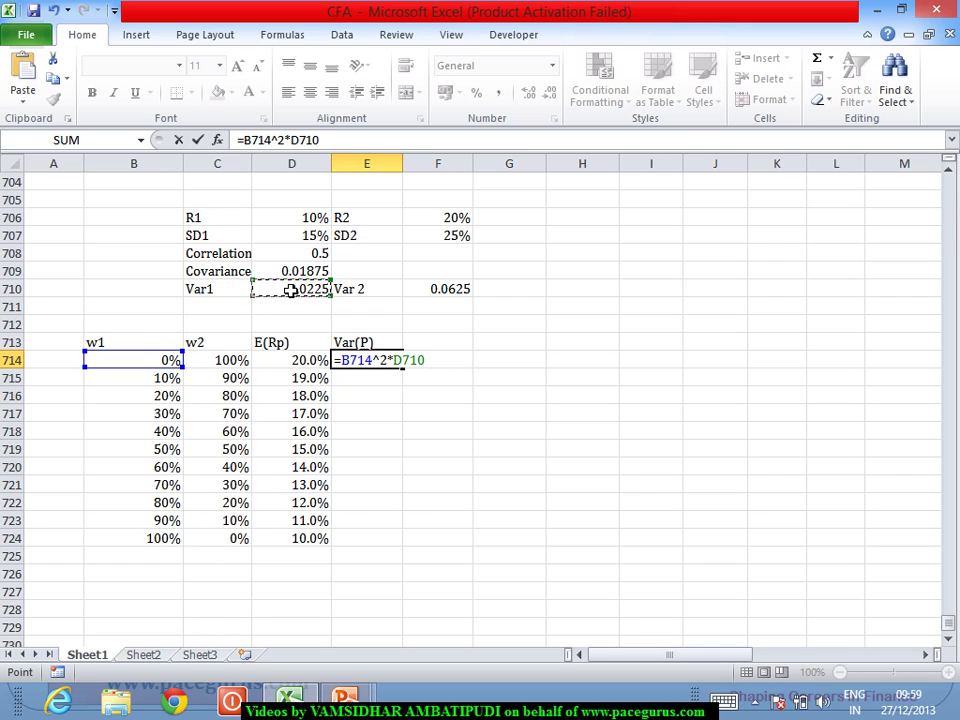
key(F4)
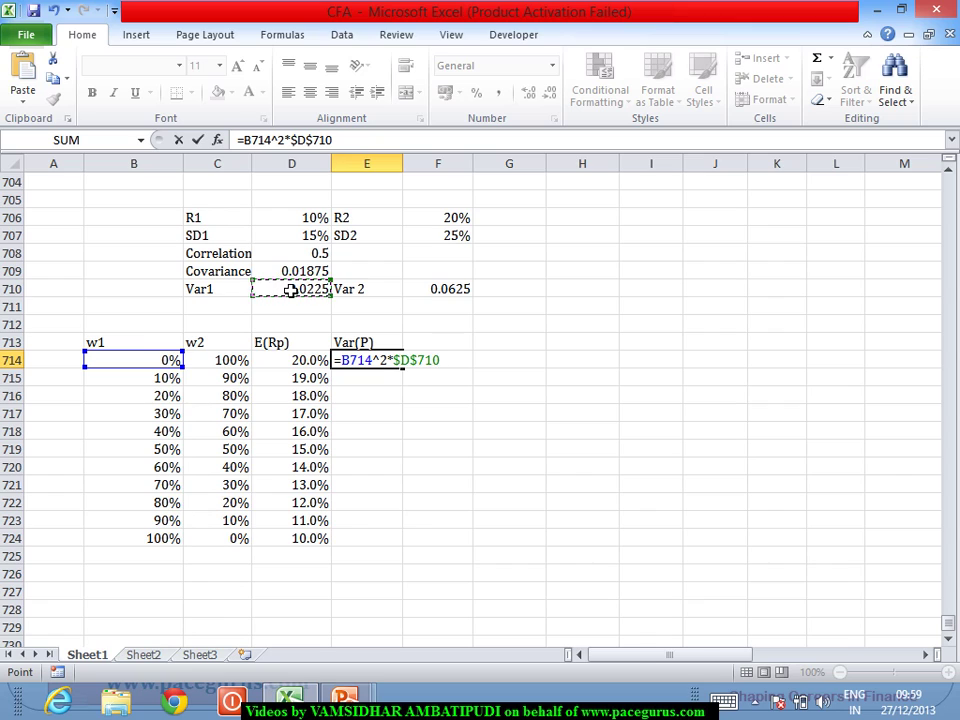
text(+)
click(223, 366)
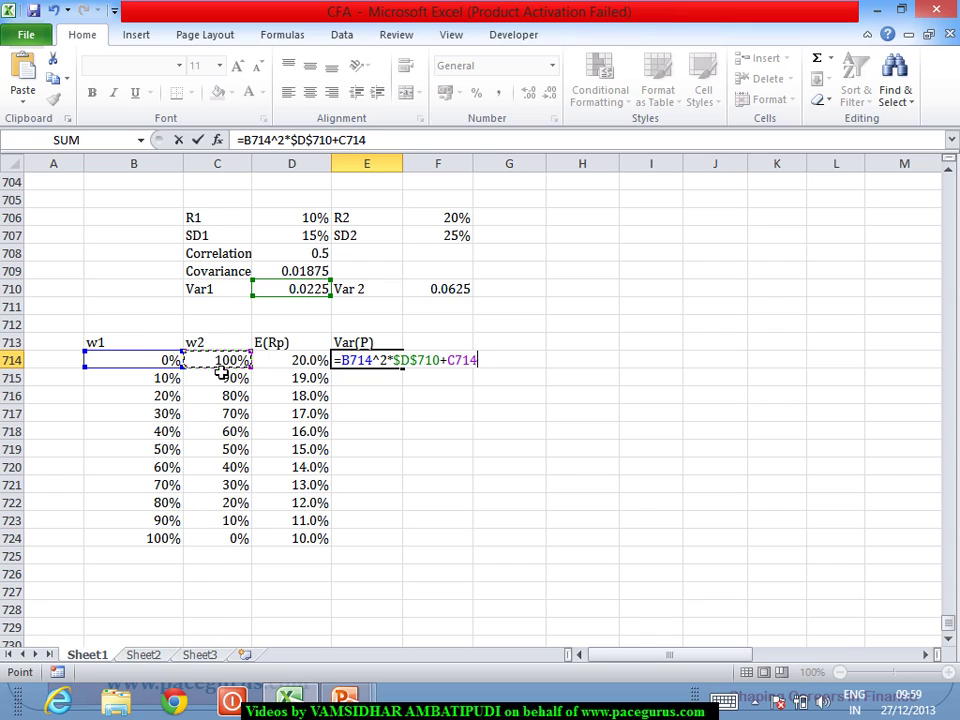
text(^2*)
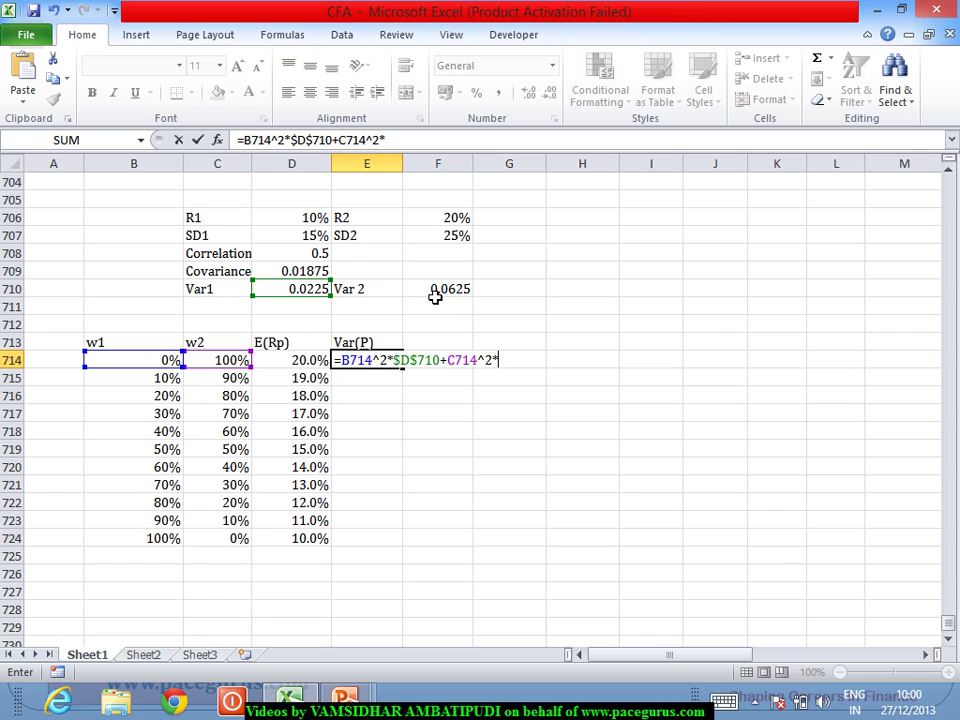
click(435, 296)
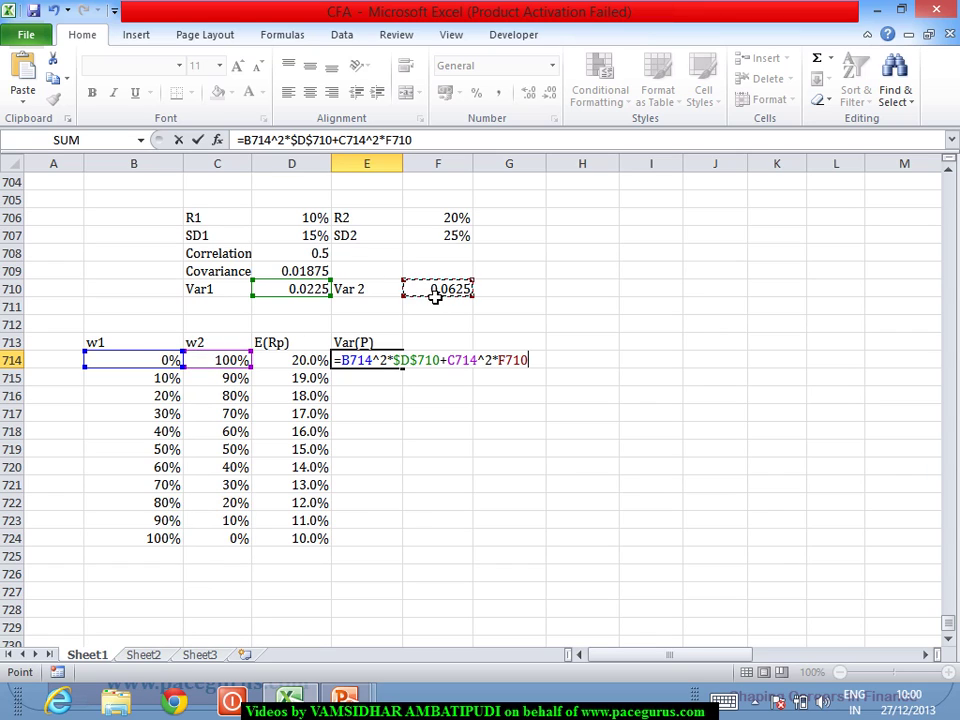
key(F4)
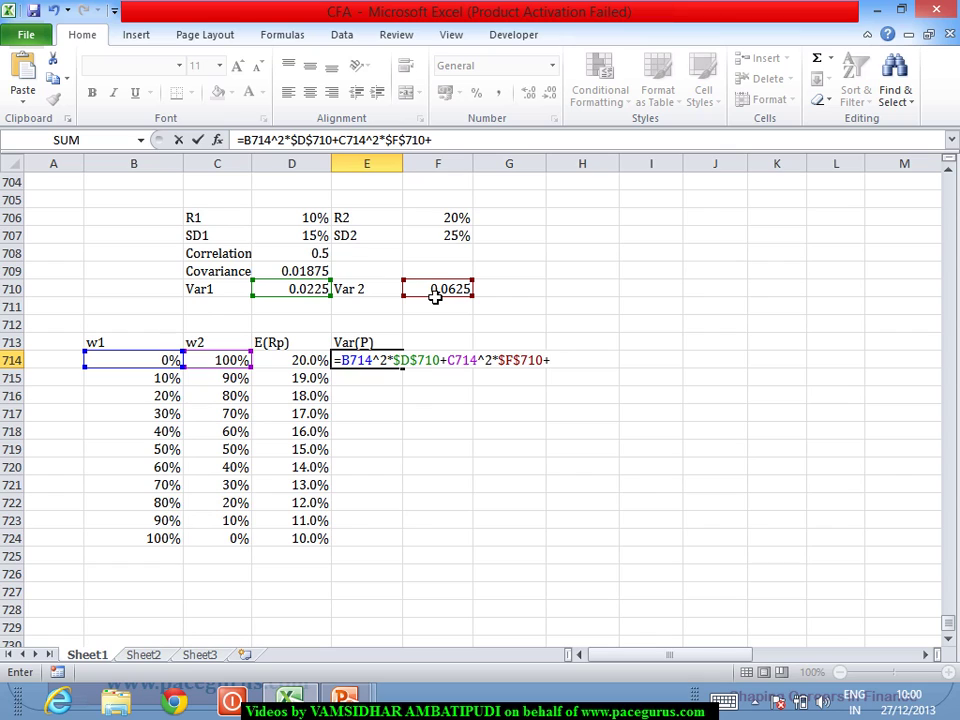
text(2*)
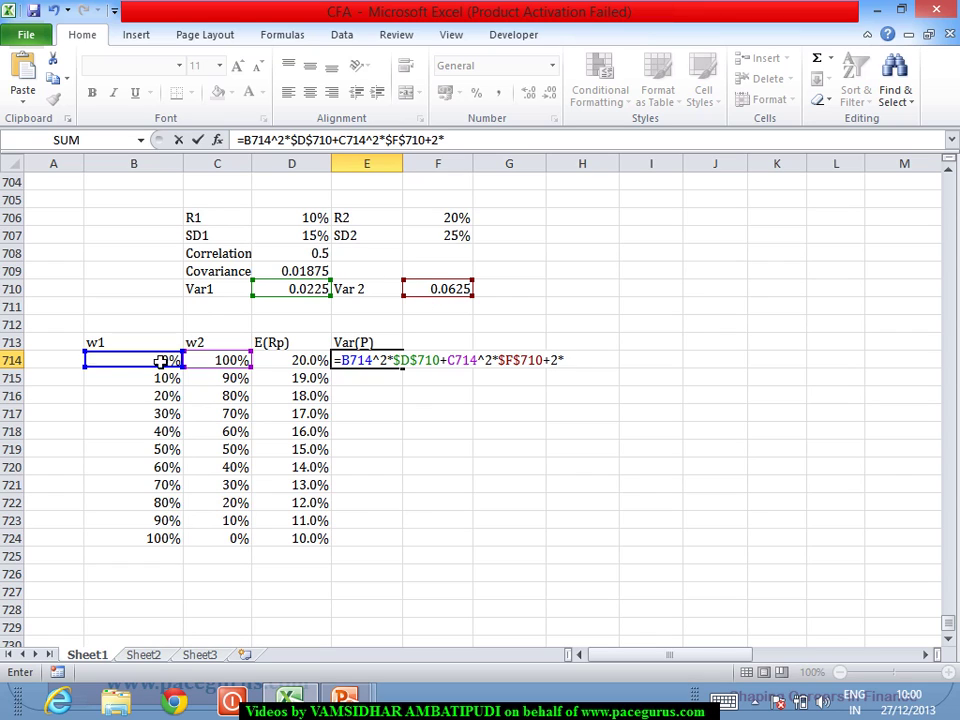
click(160, 361)
text(*)
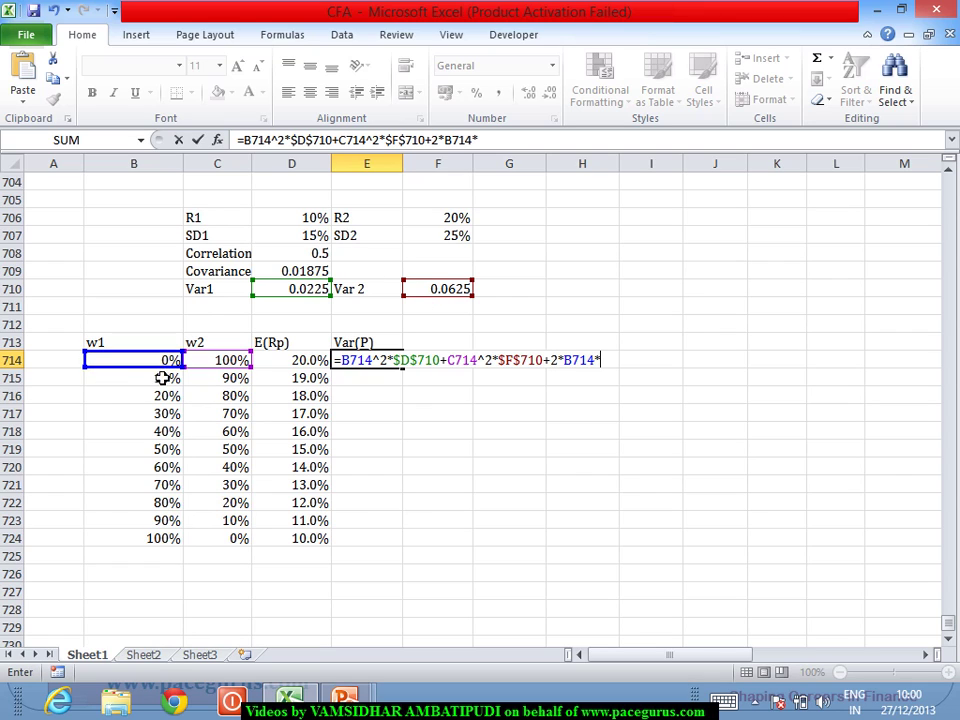
click(228, 368)
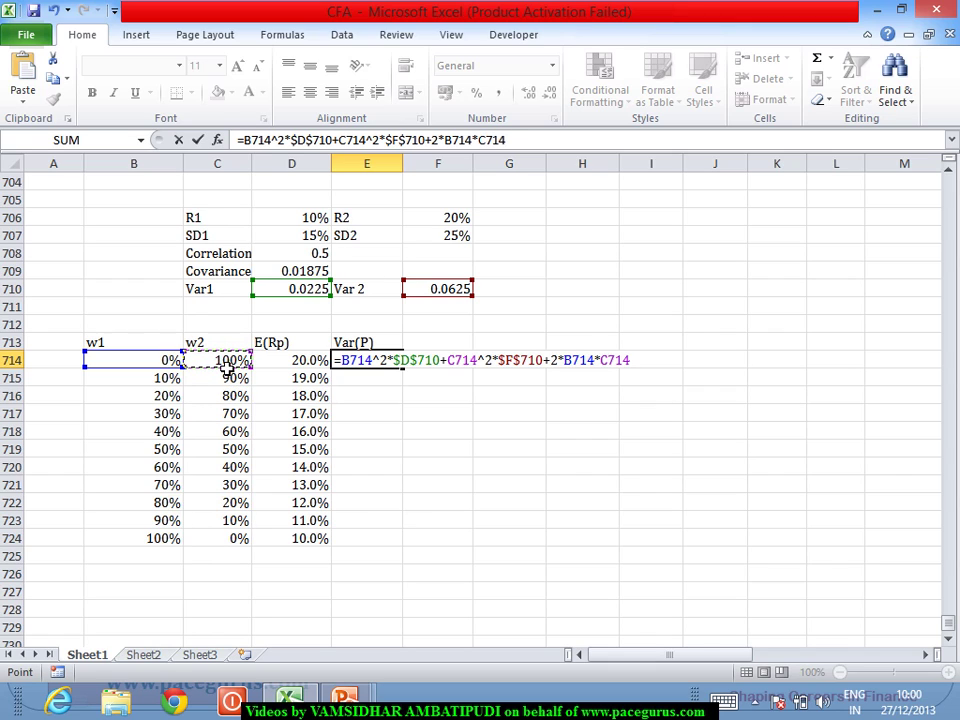
text(*)
click(312, 272)
key(F4)
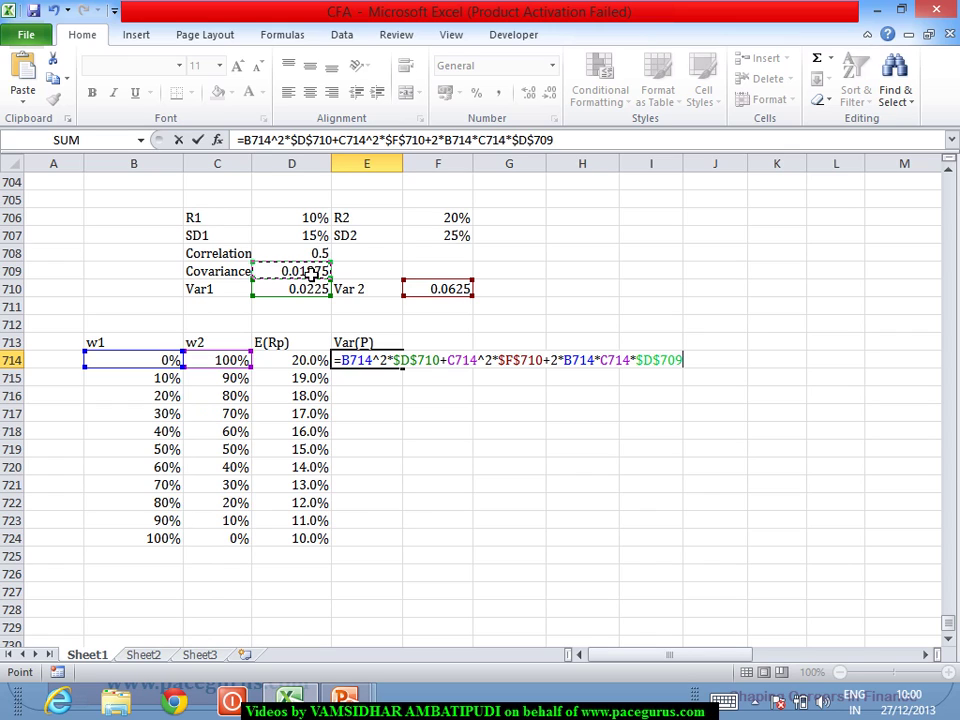
key(Return)
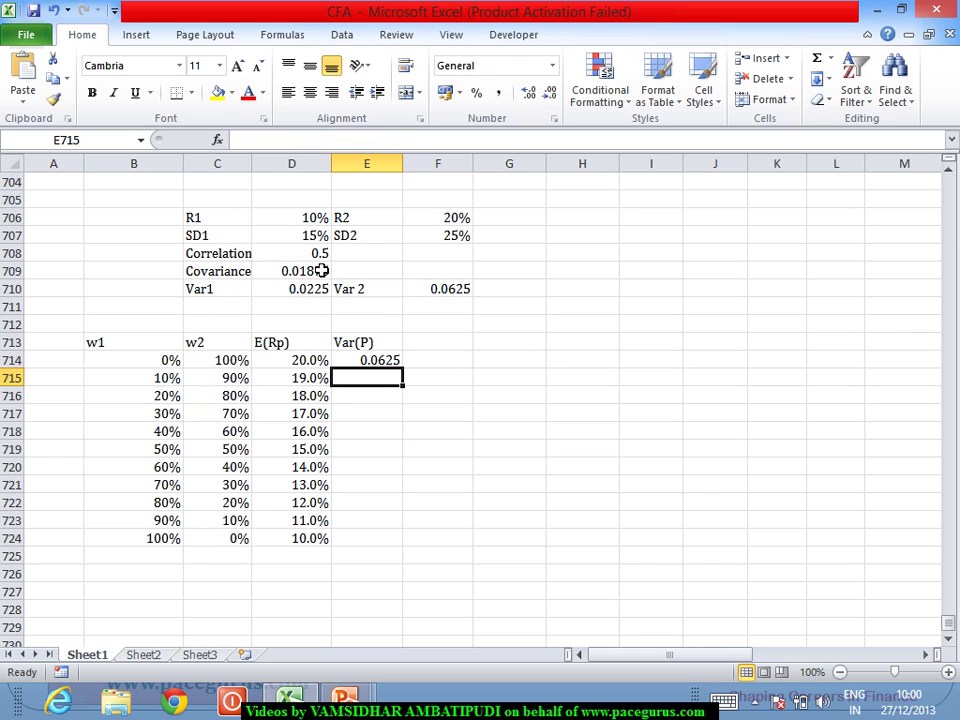
Fill the portfolio variance formula from E714 down to E724.
click(370, 364)
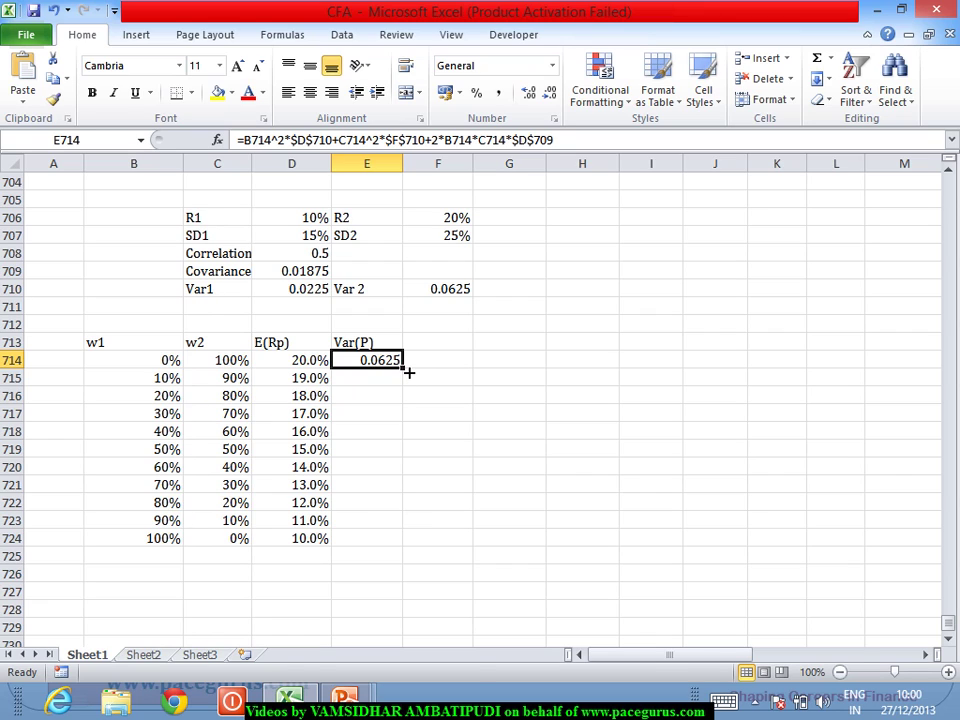
double_click(409, 372)
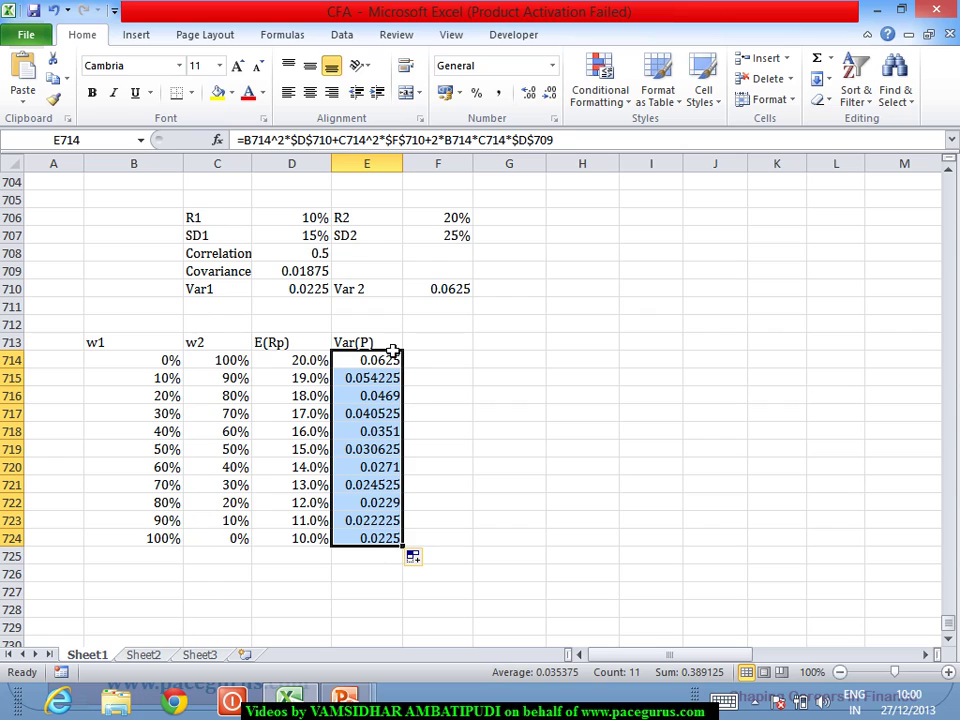
click(300, 292)
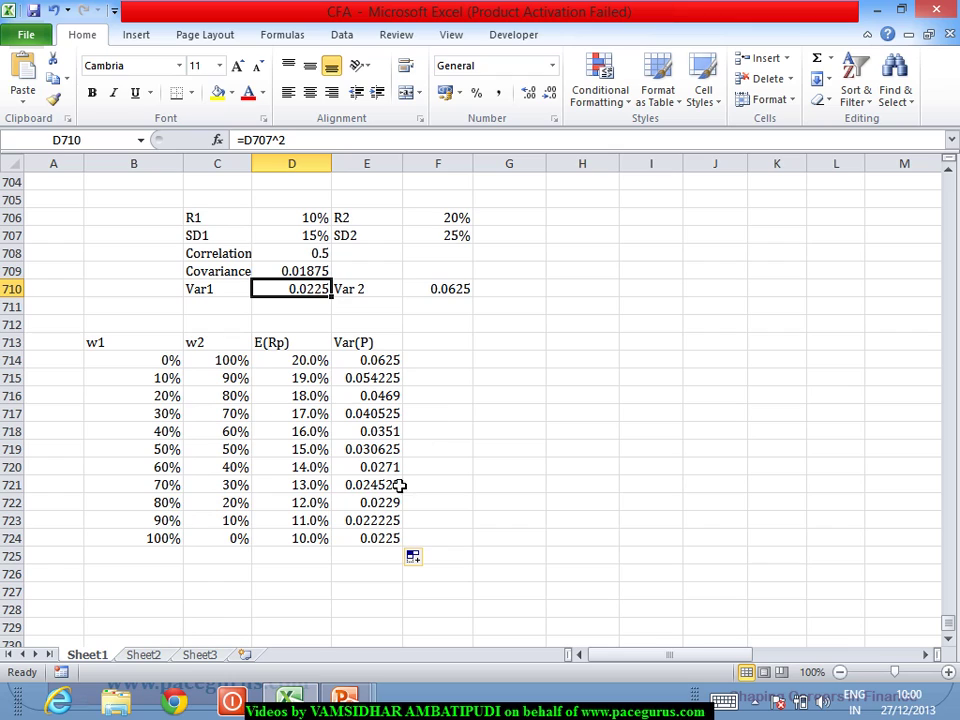
click(398, 521)
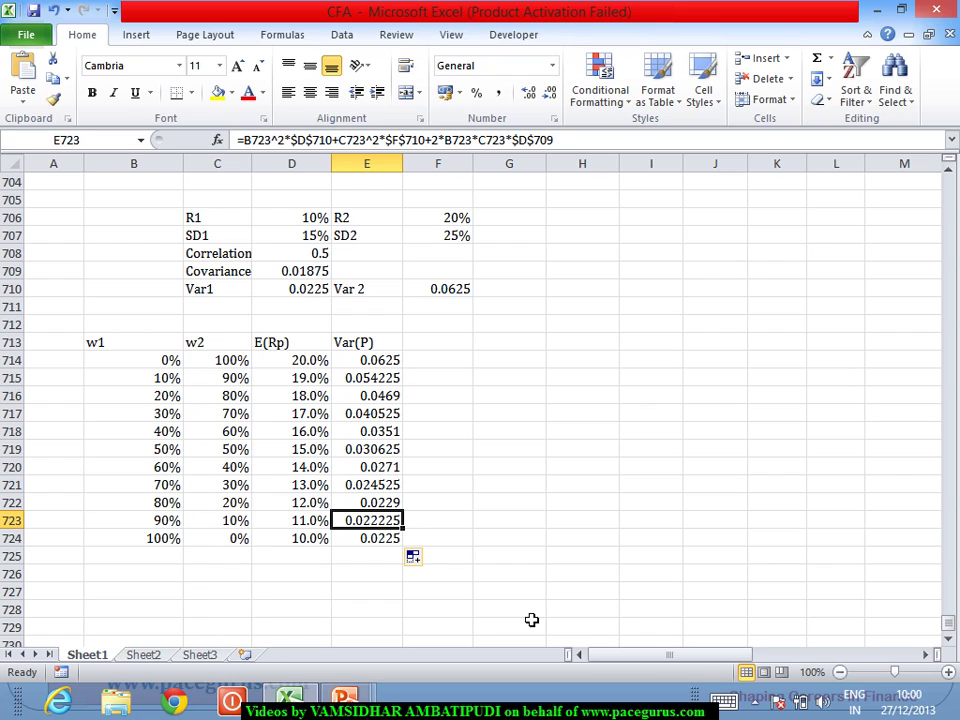
key(Left)
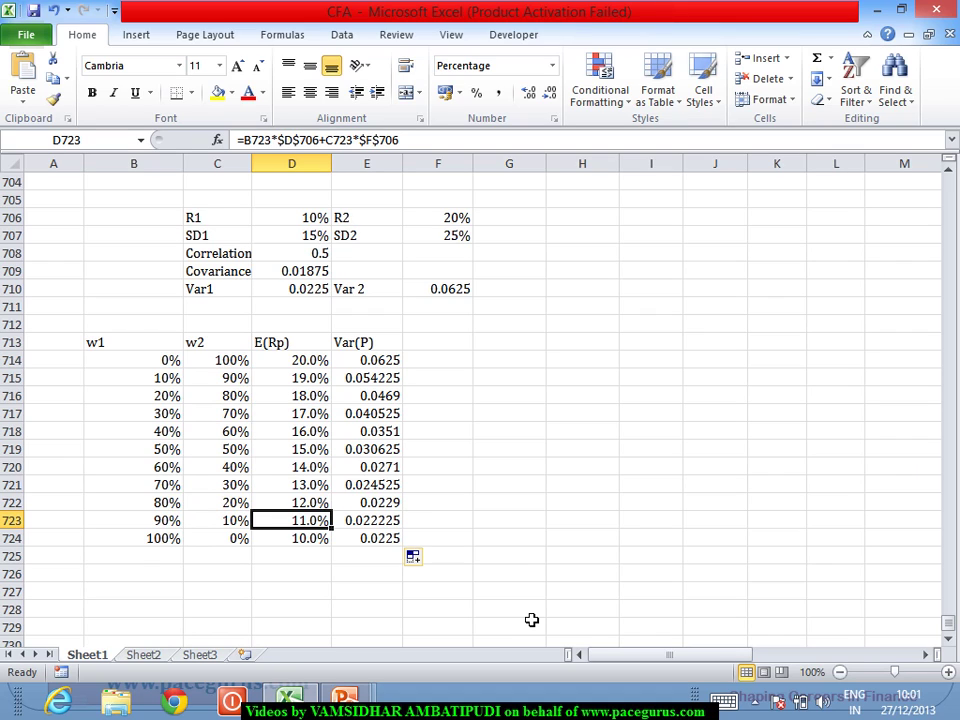
Enter the portfolio standard deviation column heading "SD(P)" in F713.
click(420, 344)
text(SD)
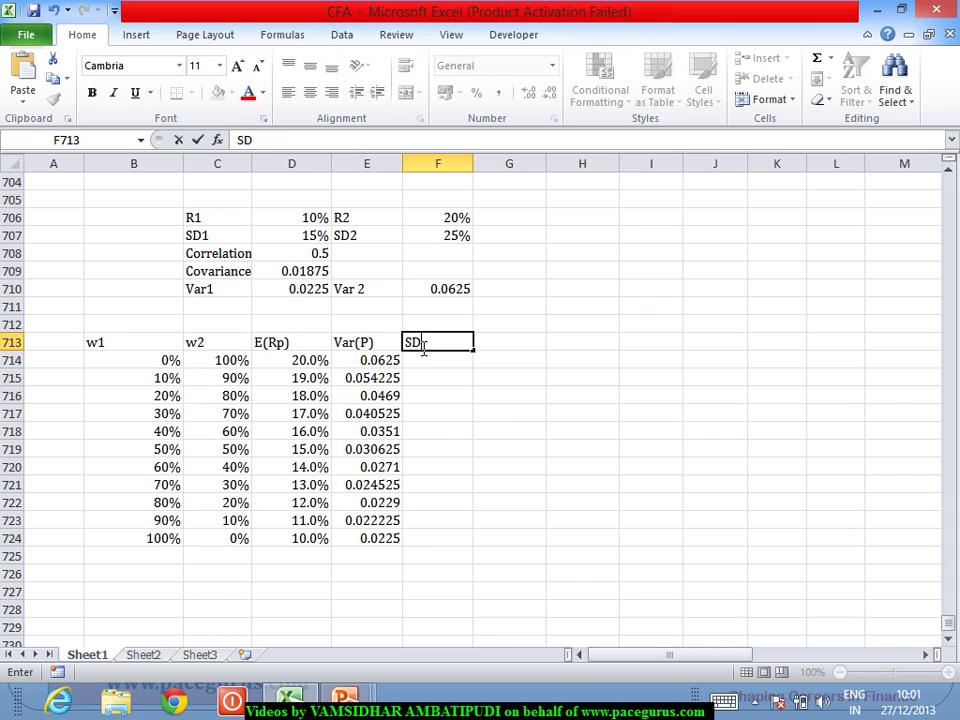
text((P))
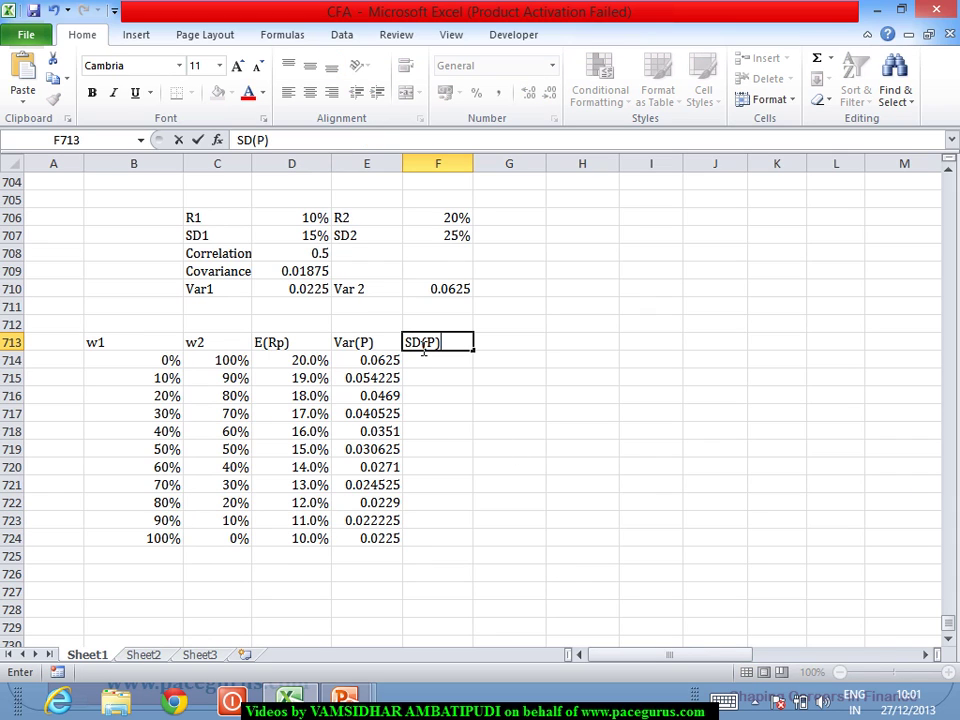